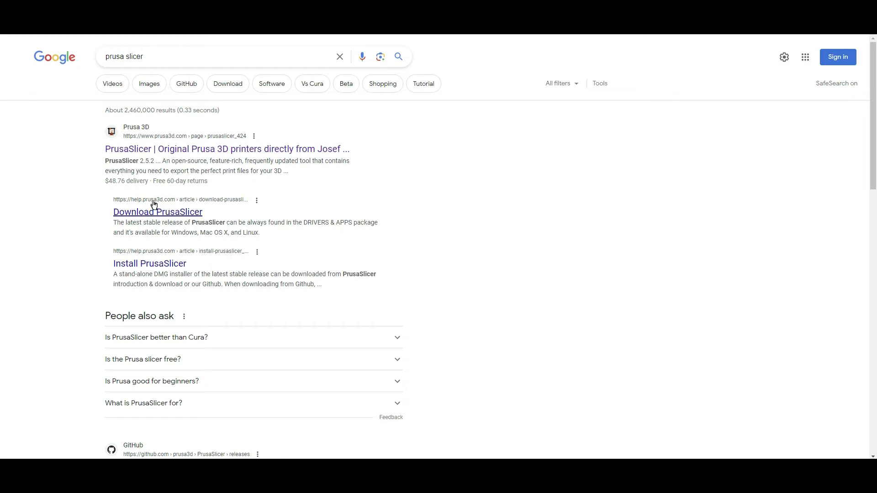
# - Open the 'Download PrusaSlicer' help article from the Google results and scroll down it
pyautogui.click(153, 211)
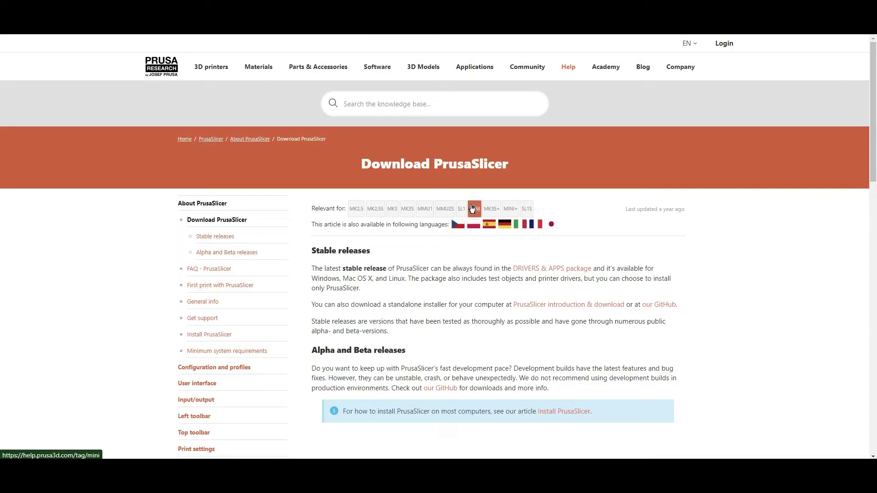
pyautogui.scroll(-2, 398, 288)
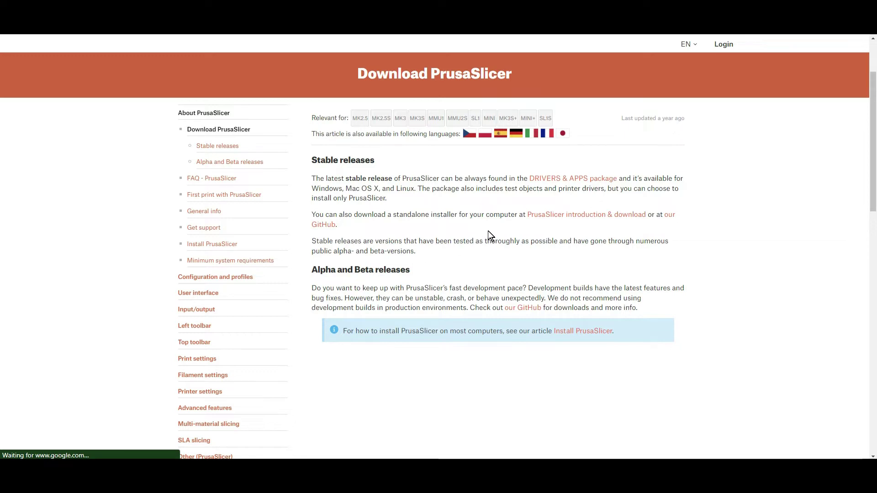
# - Download the Drivers & Apps 2.5.2 package for Windows from Prusa's site and run its installer
pyautogui.click(571, 183)
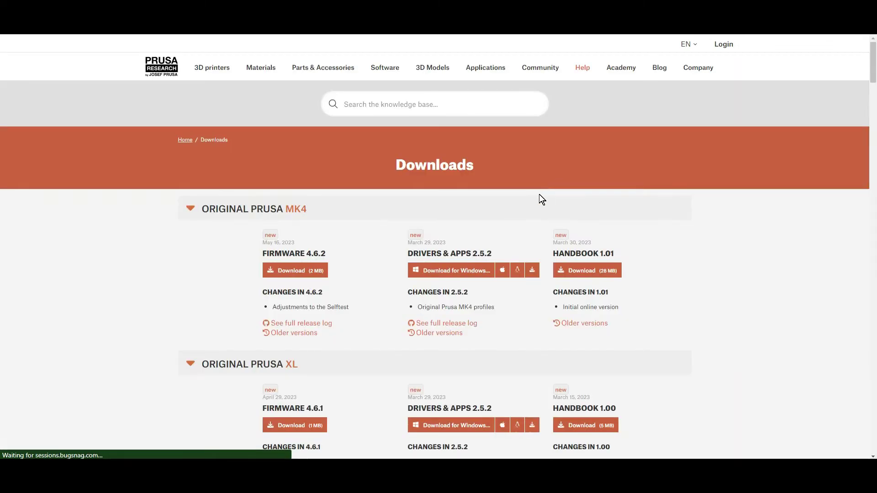
pyautogui.scroll(-10, 538, 197)
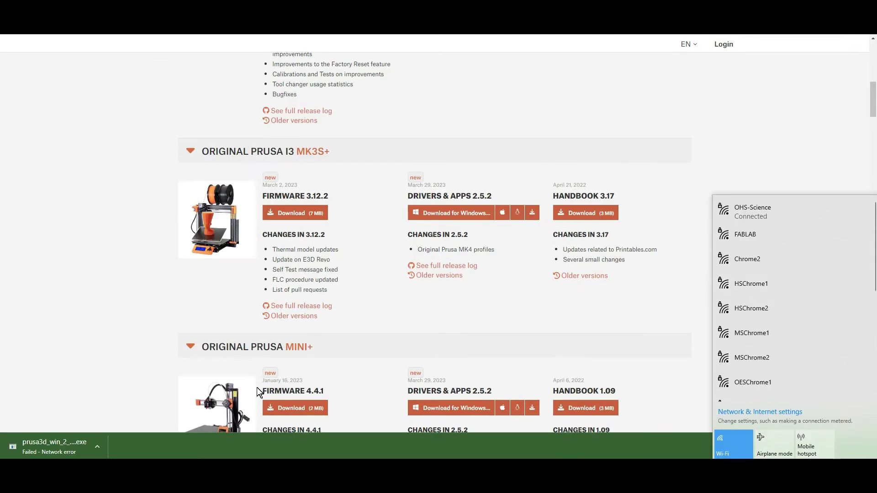
pyautogui.click(439, 213)
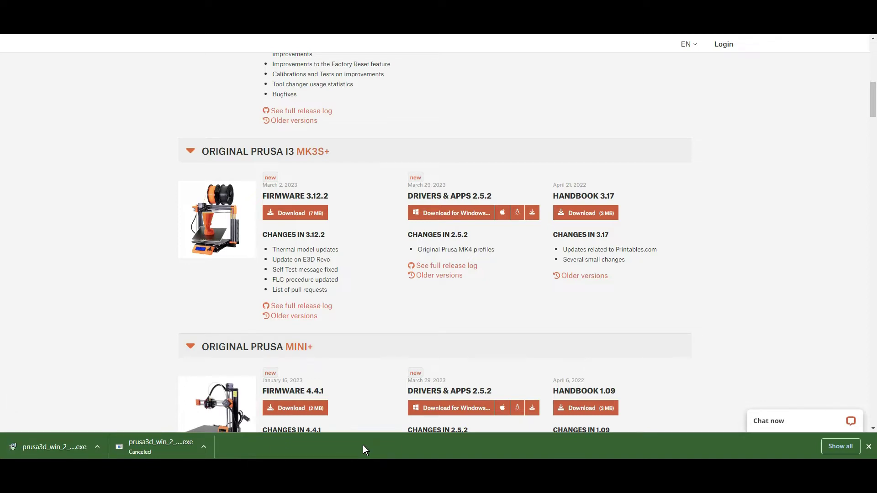
pyautogui.click(56, 450)
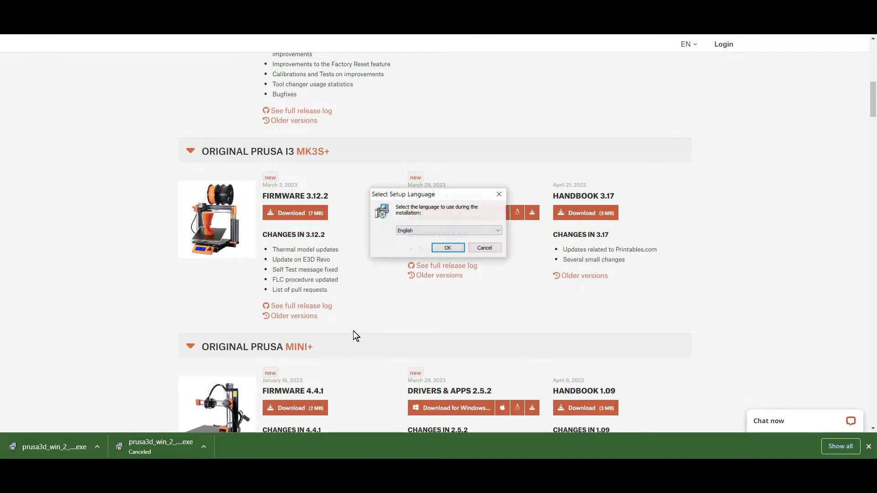
# - Choose English as the setup language and install into the existing Prusa3D folder
pyautogui.click(447, 248)
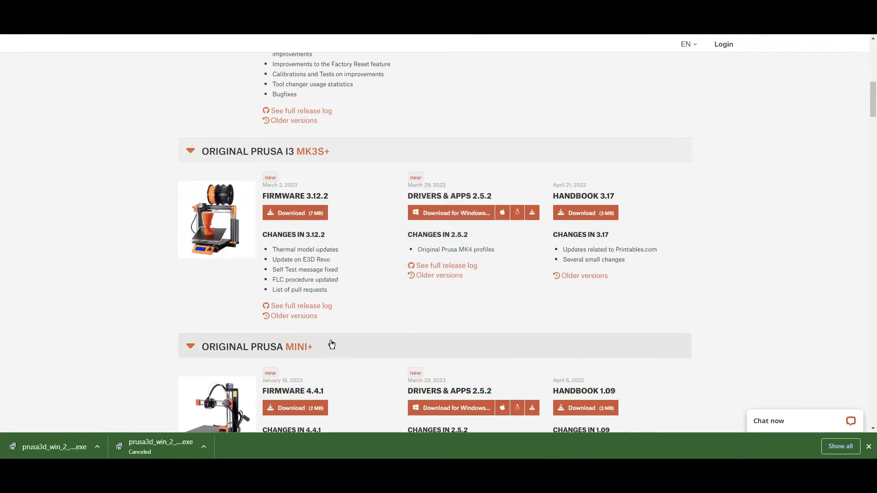
pyautogui.click(486, 300)
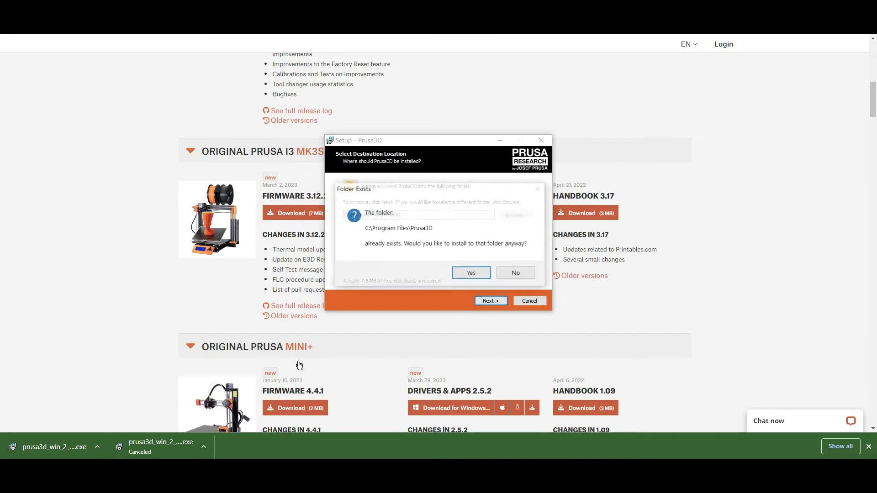
pyautogui.click(461, 273)
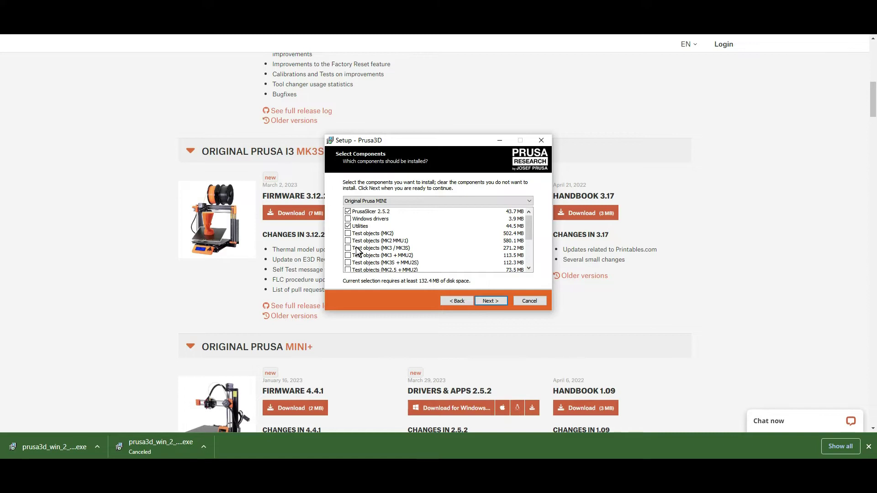
# - Select the Windows drivers and MK3/MK3S test objects, leaving out the MINI test objects
pyautogui.click(349, 219)
pyautogui.scroll(-3, 360, 249)
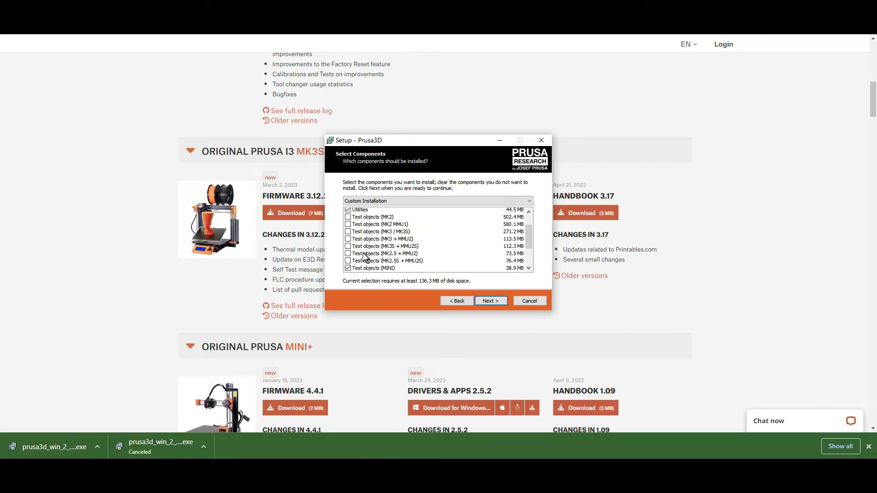
pyautogui.scroll(2, 364, 256)
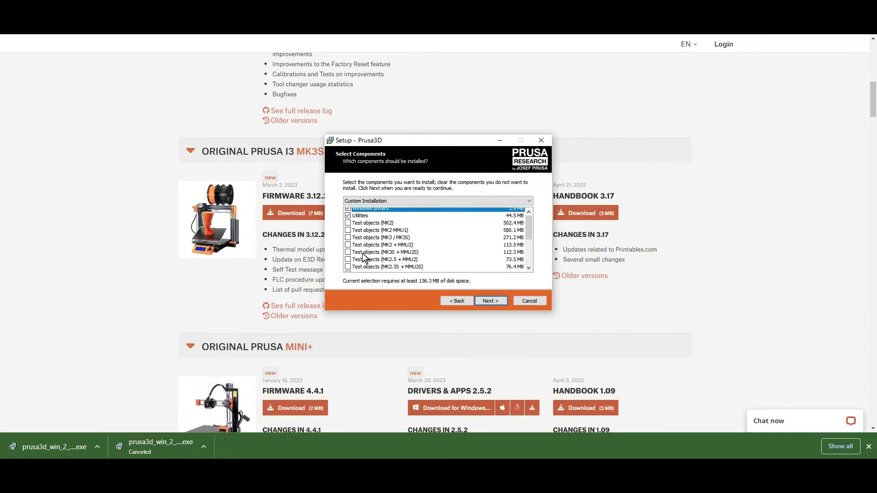
pyautogui.scroll(-1, 358, 261)
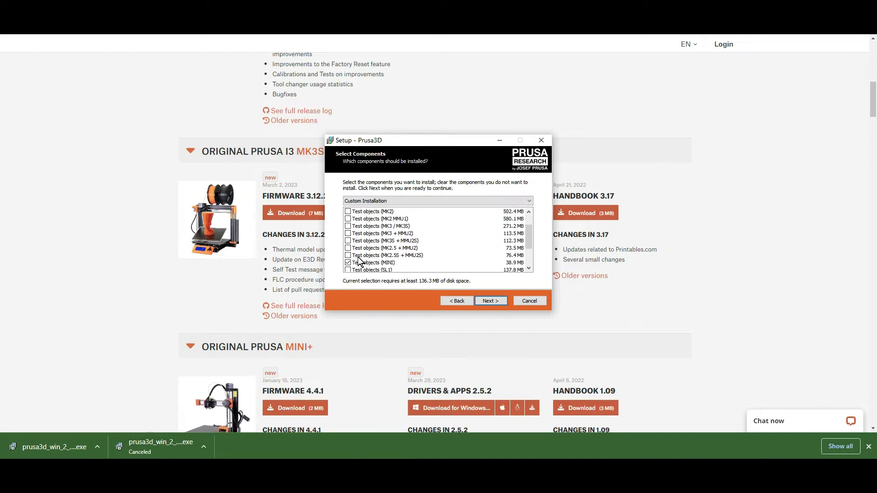
pyautogui.click(347, 226)
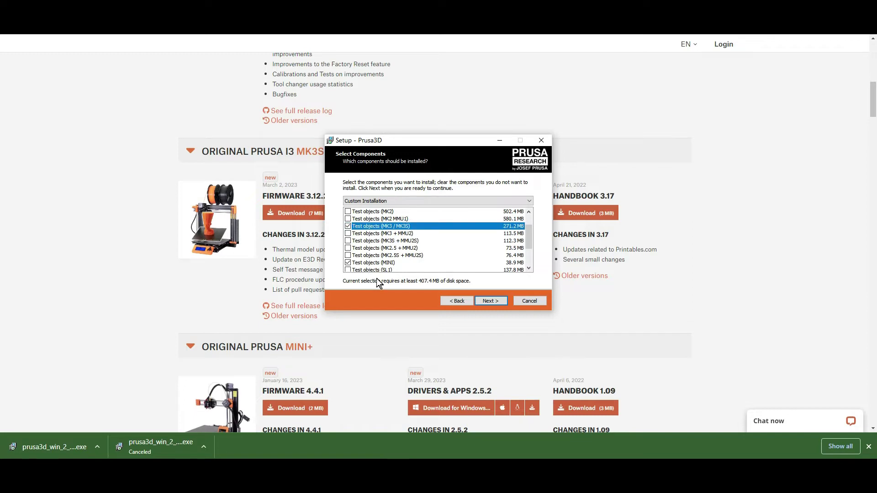
pyautogui.click(348, 262)
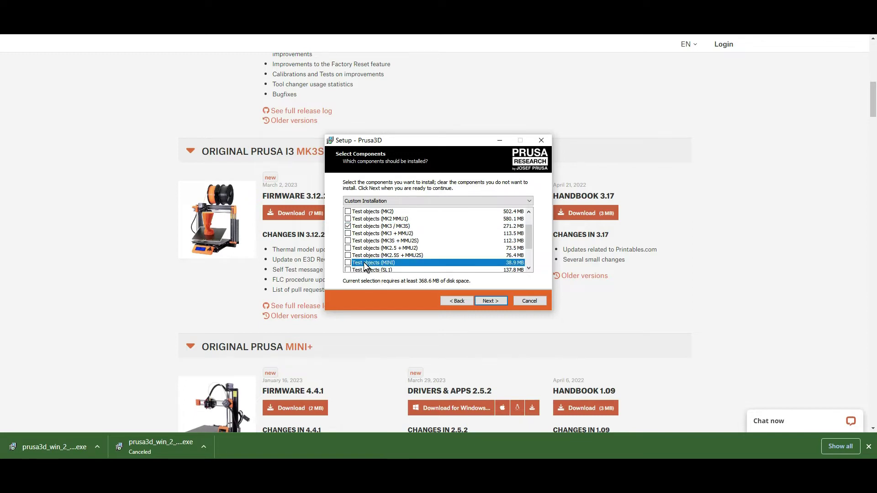
pyautogui.scroll(-3, 365, 263)
pyautogui.scroll(3, 382, 268)
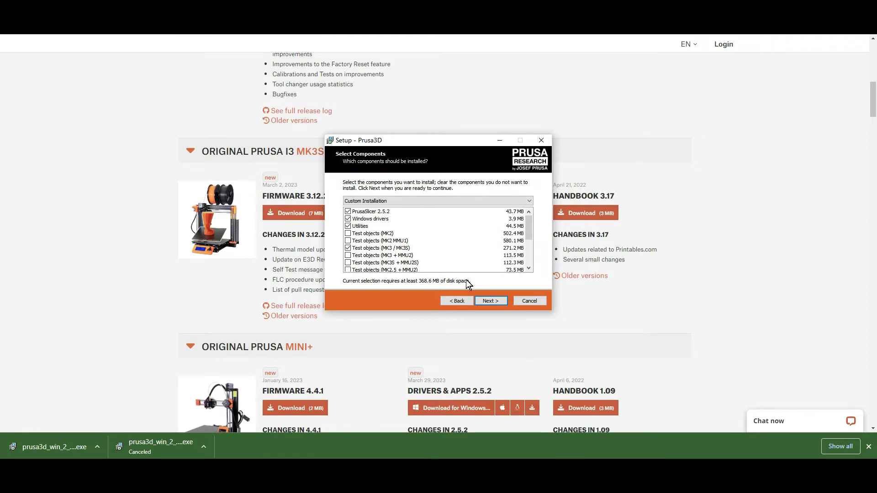
pyautogui.click(489, 300)
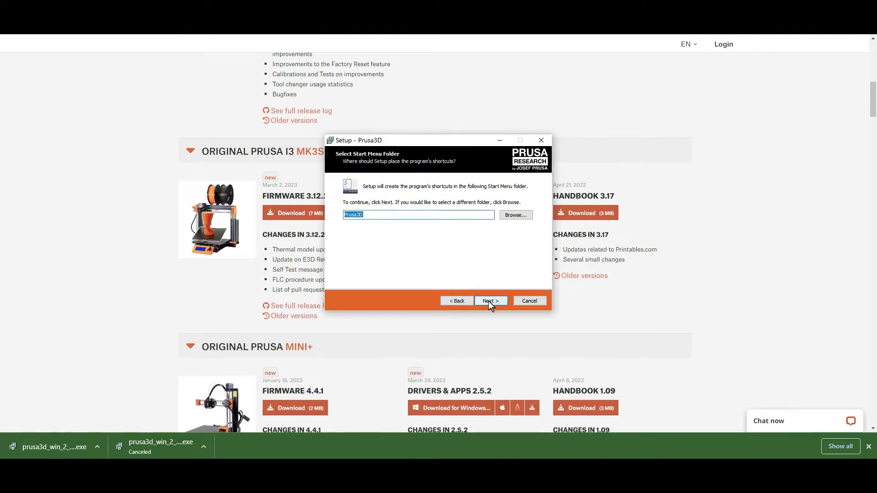
# - Install Prusa3D with the Prusa3D Start Menu folder and desktop shortcut, plus the device drivers
pyautogui.click(489, 301)
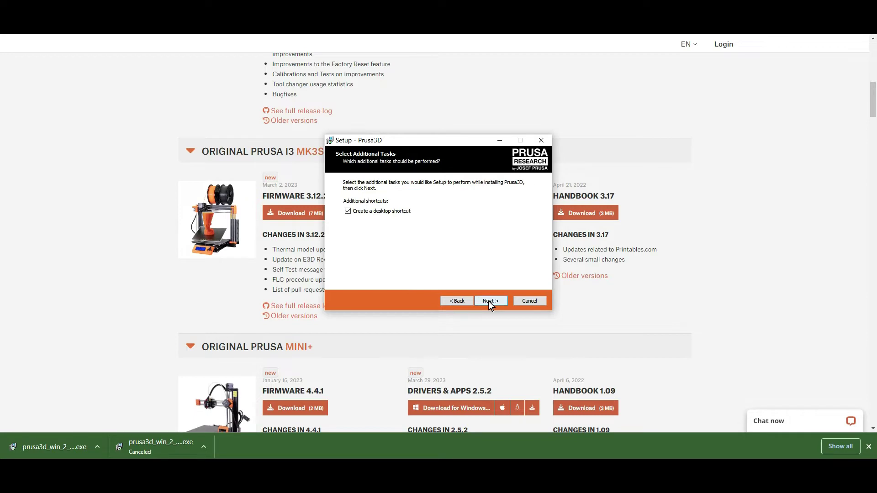
pyautogui.click(489, 300)
pyautogui.click(487, 301)
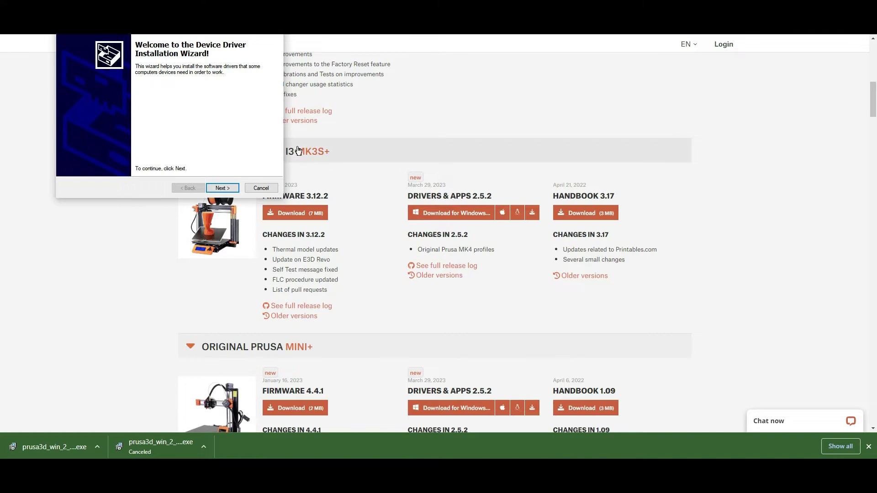
pyautogui.click(222, 187)
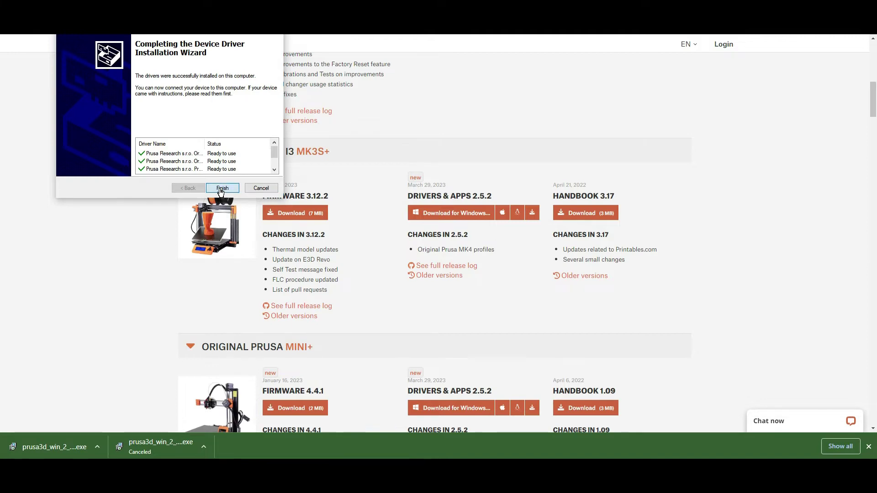
pyautogui.click(221, 188)
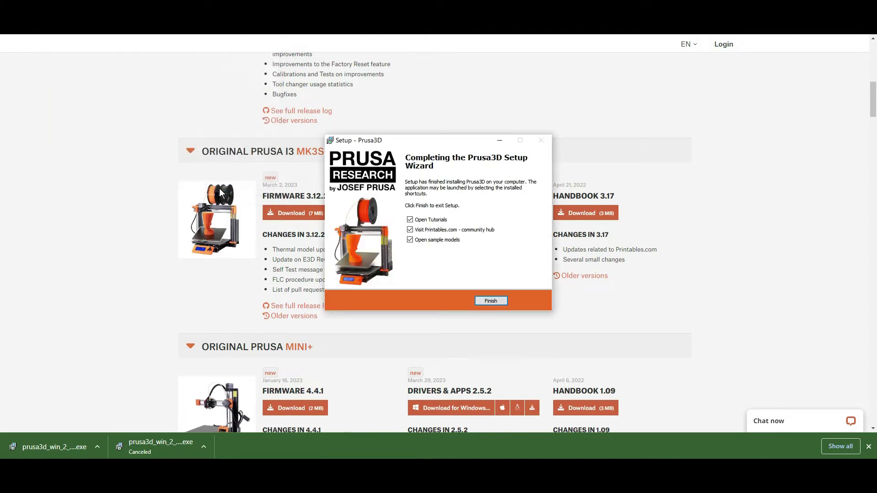
# - Clear the sample models, Printables and tutorials launch options and close setup
pyautogui.click(411, 240)
pyautogui.click(410, 230)
pyautogui.click(410, 219)
pyautogui.click(502, 303)
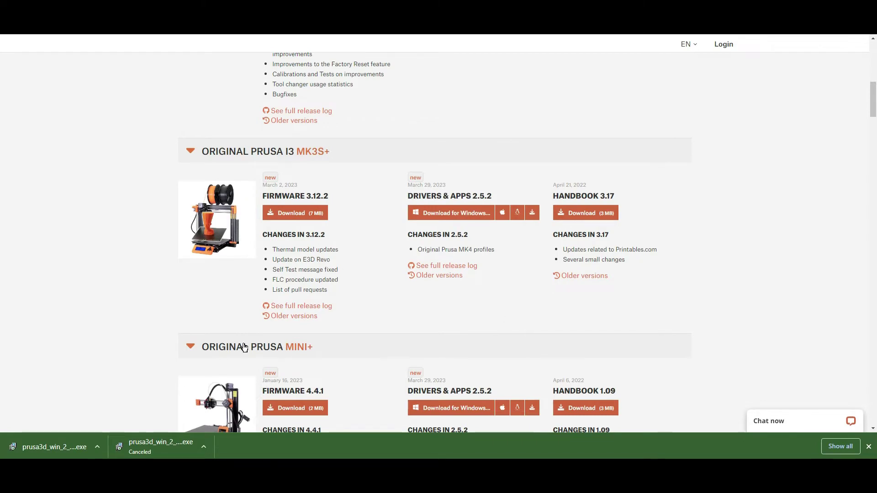
# - Launch PrusaSlicer from the Start menu's Recently added list
pyautogui.press('super')
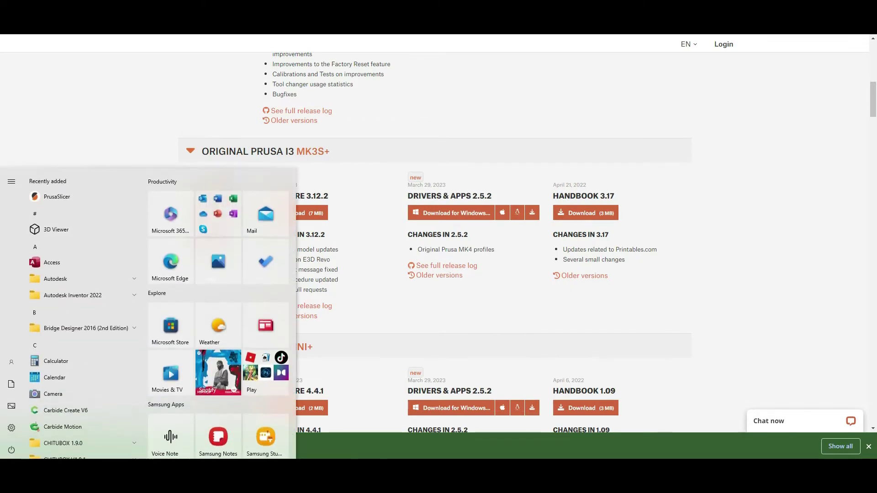
pyautogui.moveTo(38, 386)
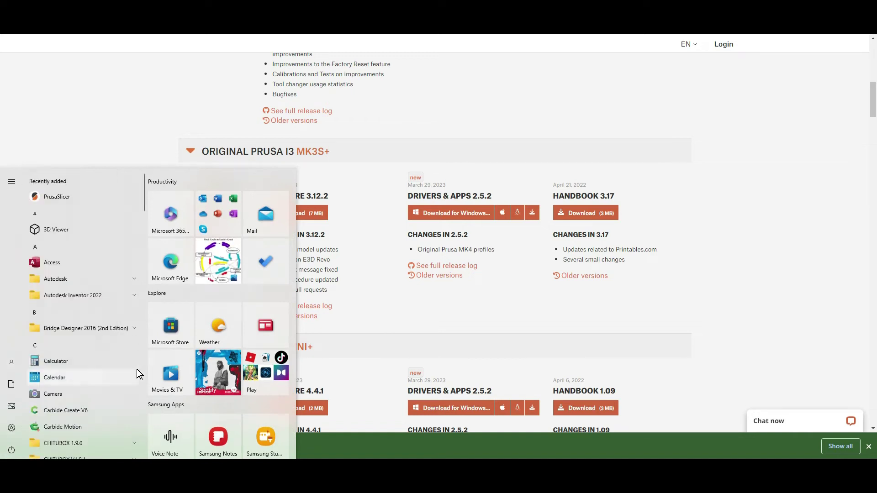
pyautogui.click(65, 197)
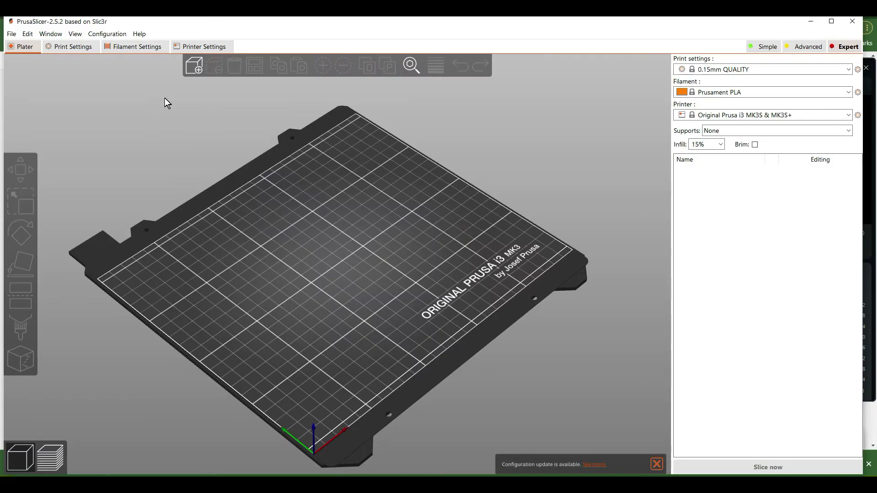
pyautogui.click(103, 36)
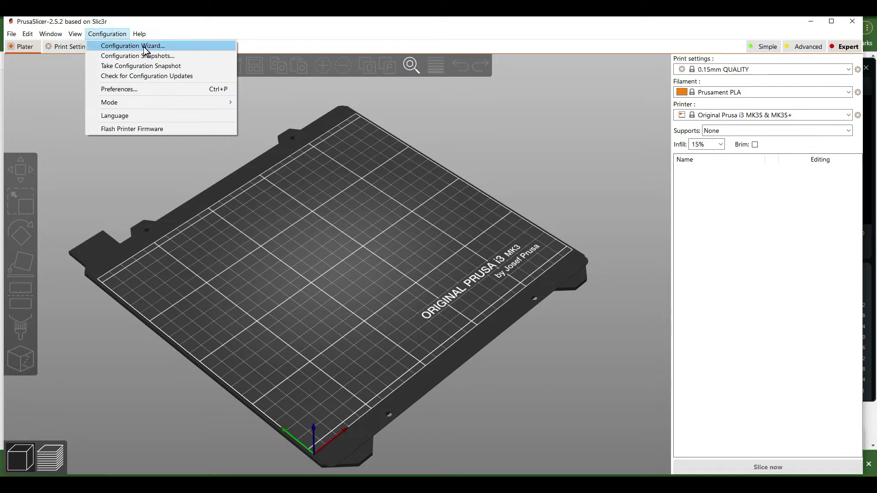
# - Start the Configuration Wizard past the update prompt and go to the Other Vendors page
pyautogui.click(144, 47)
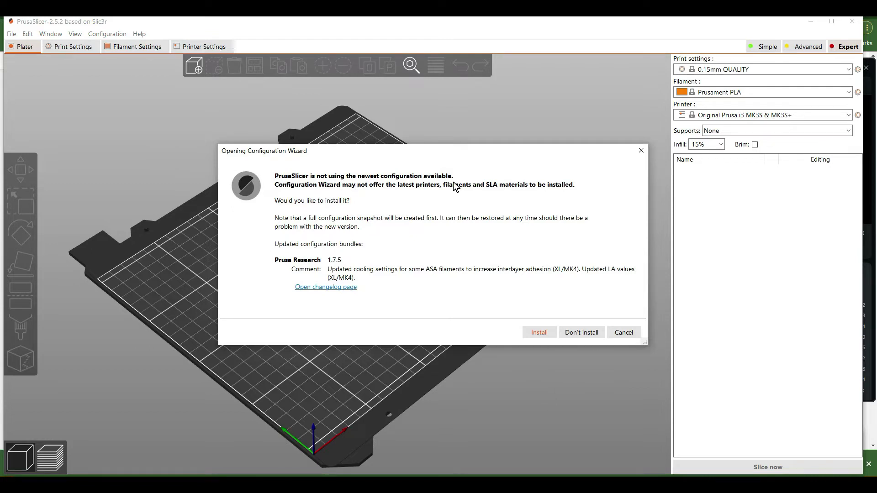
pyautogui.click(535, 335)
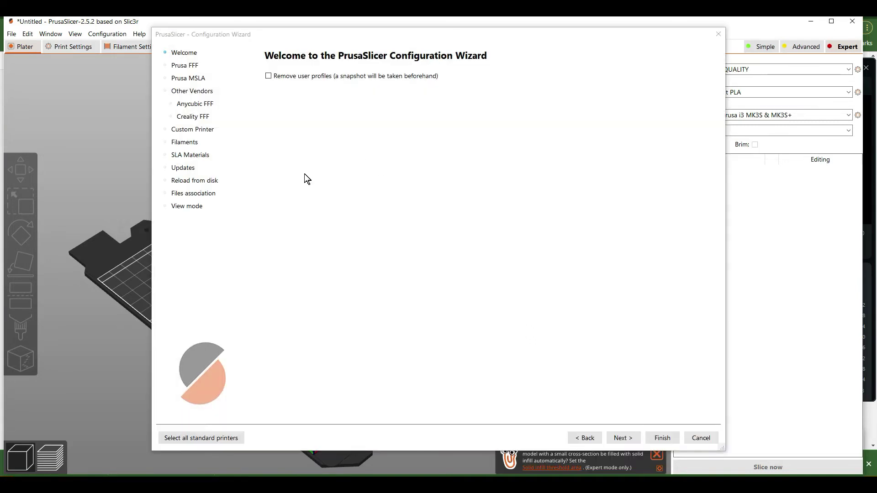
pyautogui.click(186, 92)
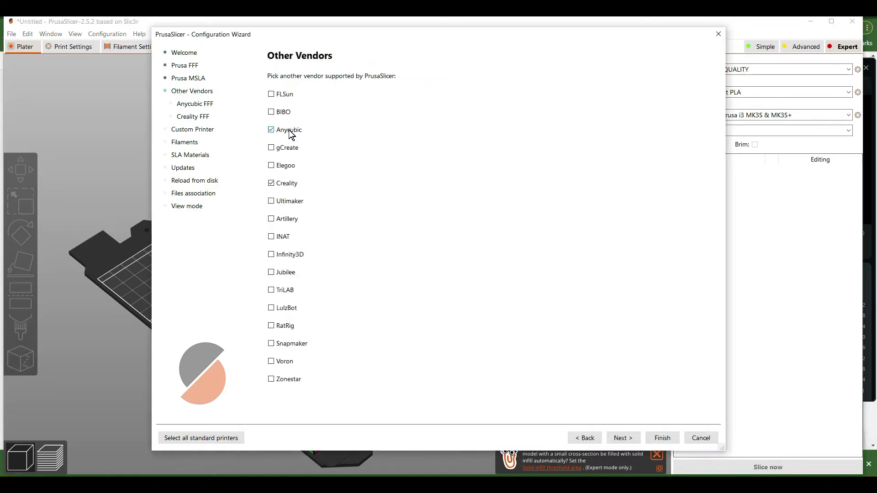
# - Drop Creality, keep Anycubic, and add the Anycubic i3 Mega with a 0.4 mm nozzle
pyautogui.click(274, 183)
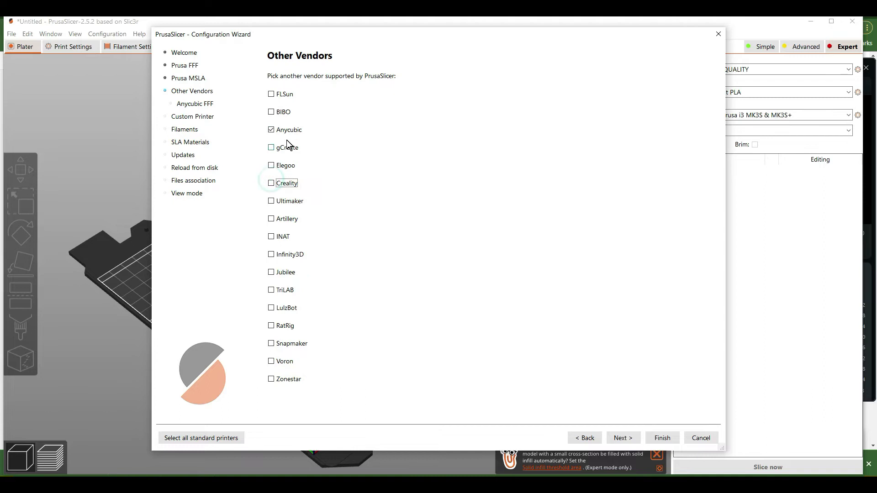
pyautogui.click(286, 130)
pyautogui.click(287, 130)
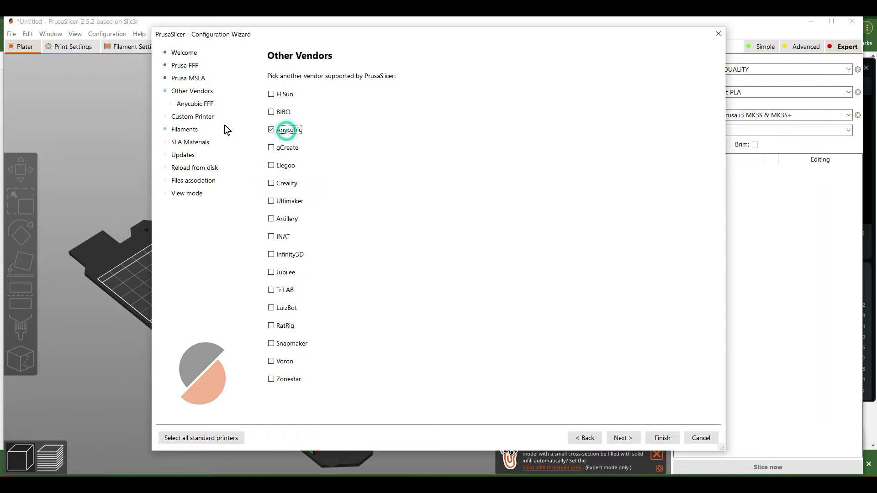
pyautogui.click(193, 105)
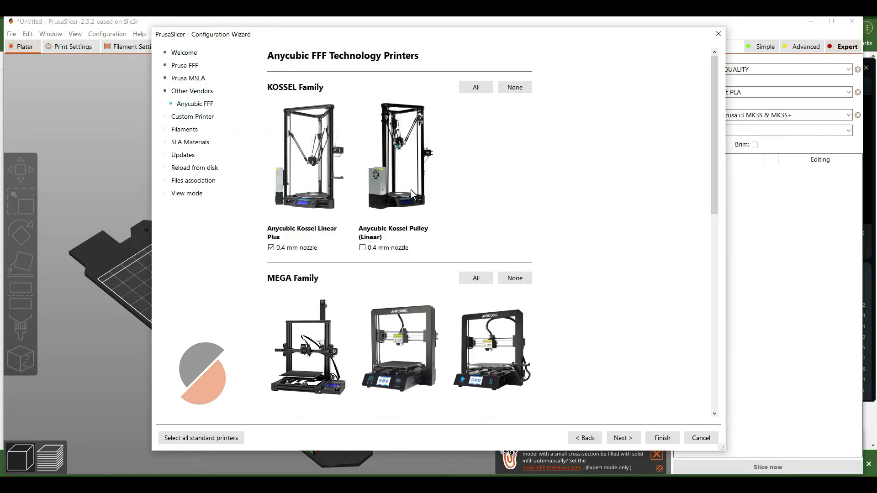
pyautogui.scroll(-3, 448, 206)
pyautogui.scroll(-3, 447, 210)
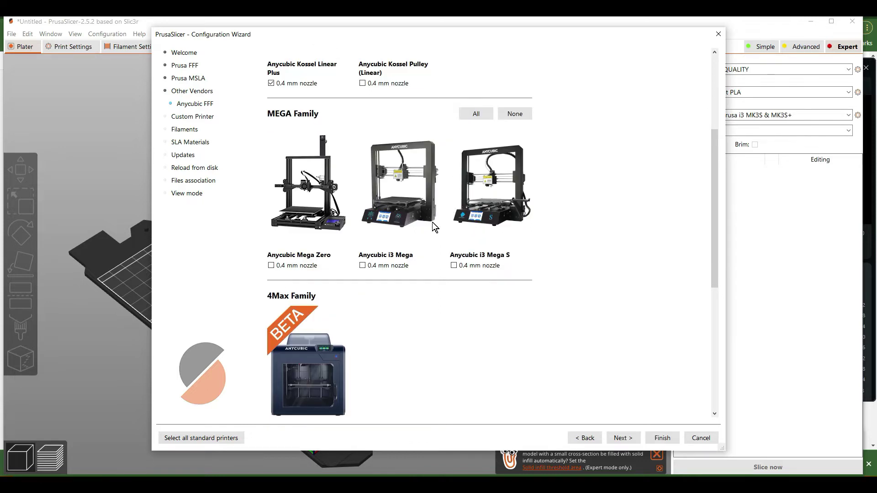
pyautogui.click(362, 266)
pyautogui.click(632, 437)
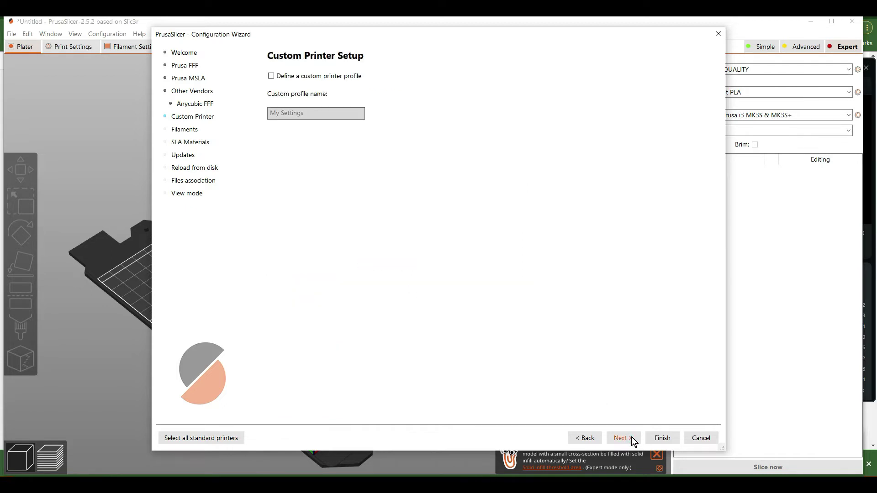
# - Define a custom printer profile named 'Mega X Anycubic' with RepRap/Sprinter firmware
pyautogui.click(271, 76)
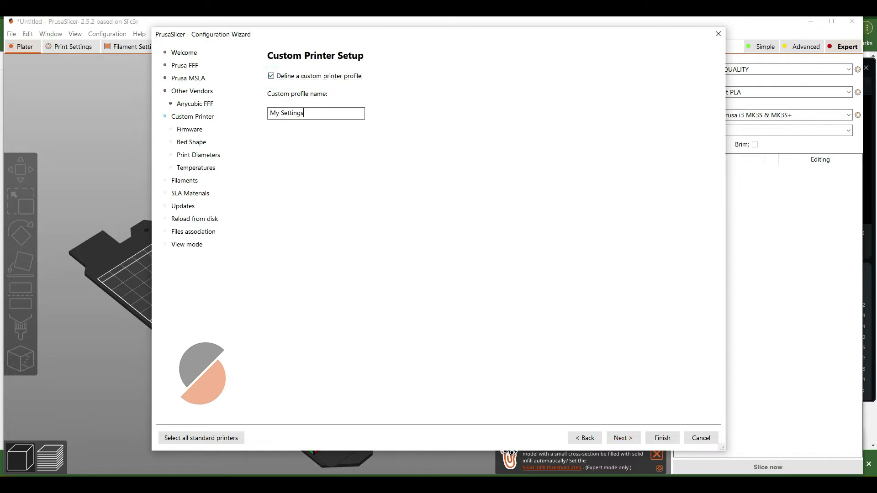
pyautogui.tripleClick(309, 114)
pyautogui.write('Mega X Anycub')
pyautogui.click(633, 439)
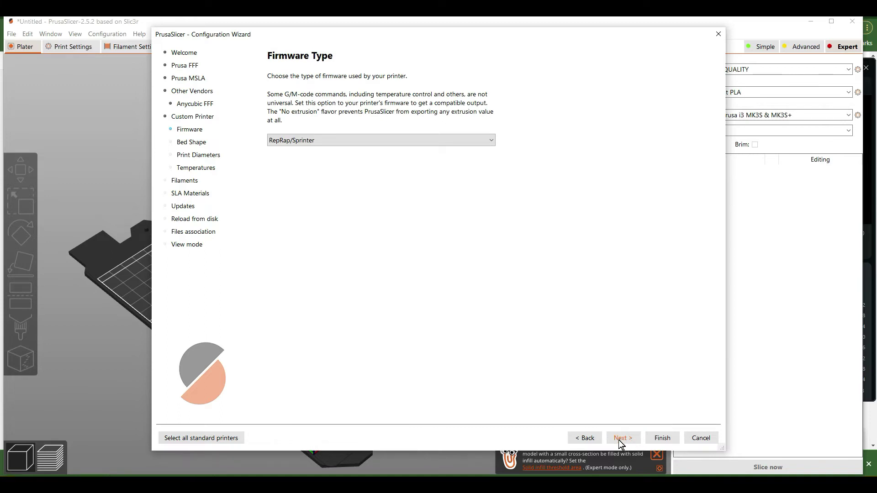
pyautogui.click(618, 439)
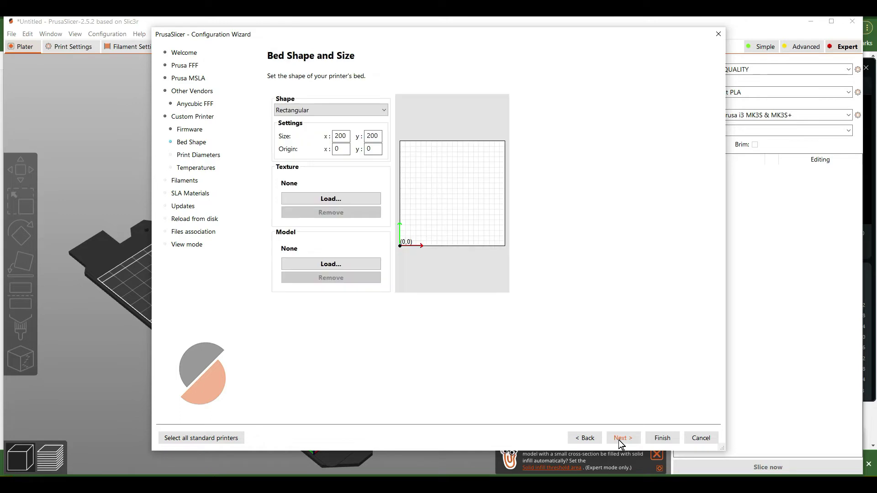
# - Set the custom printer's bed size to 300 × 300 mm
pyautogui.doubleClick(340, 136)
pyautogui.write('300')
pyautogui.doubleClick(372, 135)
pyautogui.write('30')
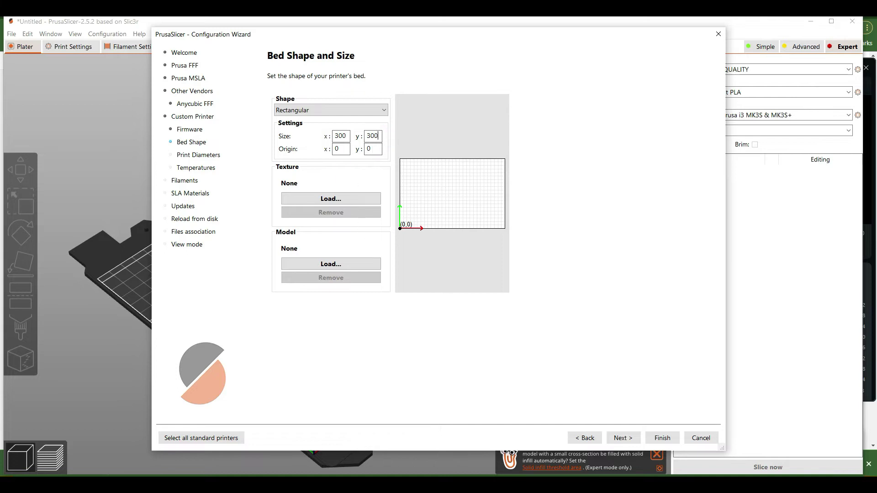
pyautogui.click(319, 166)
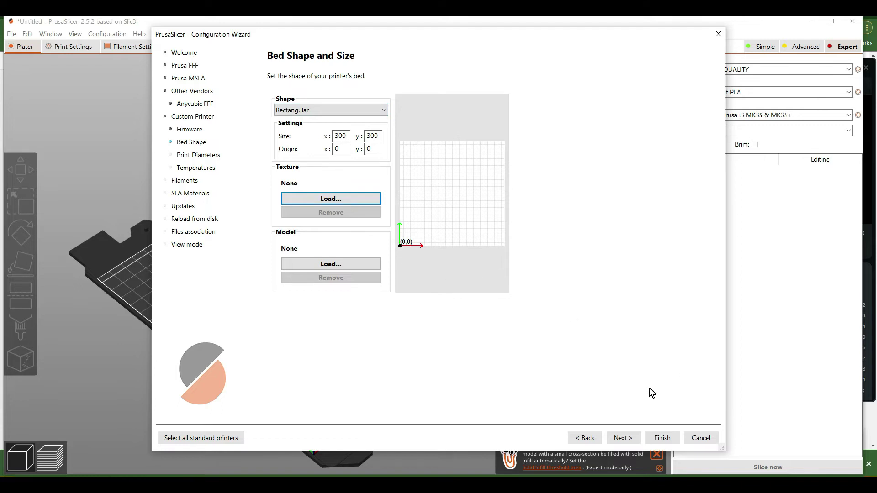
pyautogui.click(631, 439)
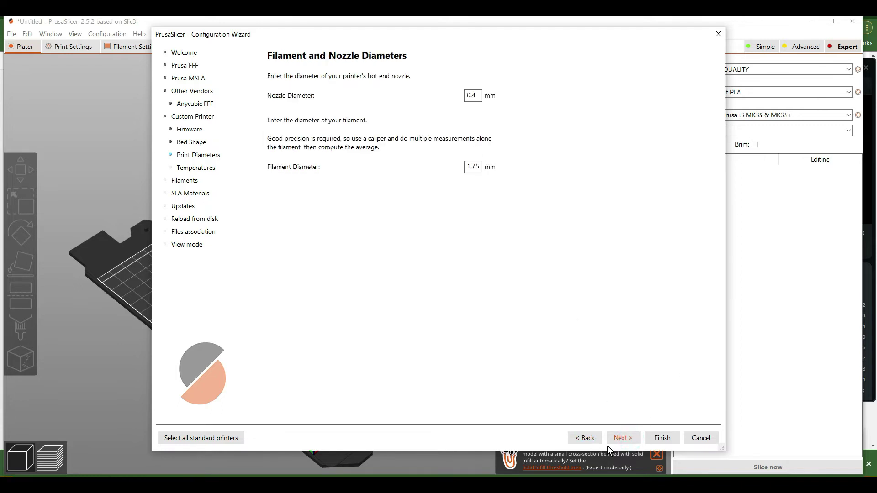
# - Keep the 0.4 mm nozzle and 1.75 mm filament; set extrusion to 215 °C and bed to 60 °C
pyautogui.click(617, 439)
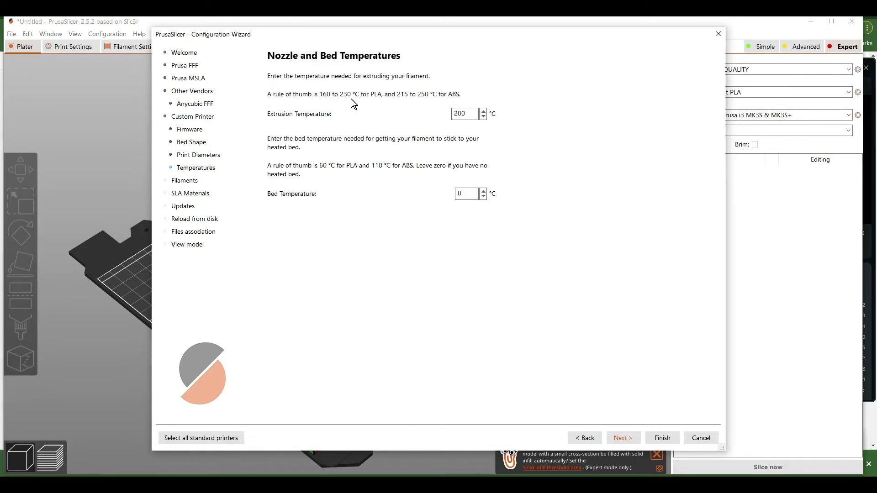
pyautogui.click(483, 111)
pyautogui.click(483, 190)
pyautogui.click(483, 191)
pyautogui.click(483, 191)
pyautogui.click(484, 191)
pyautogui.click(630, 438)
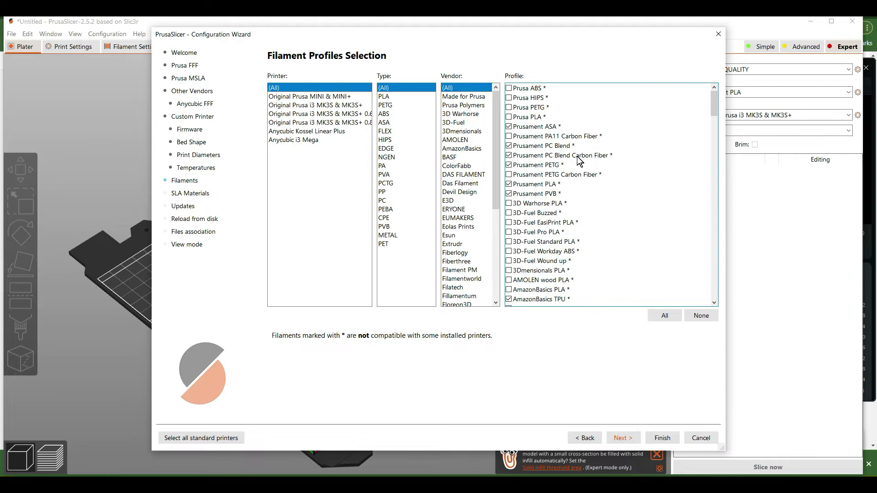
# - Clear all filament profiles, then select only Prusa PLA and Generic PLA
pyautogui.click(702, 316)
pyautogui.click(510, 117)
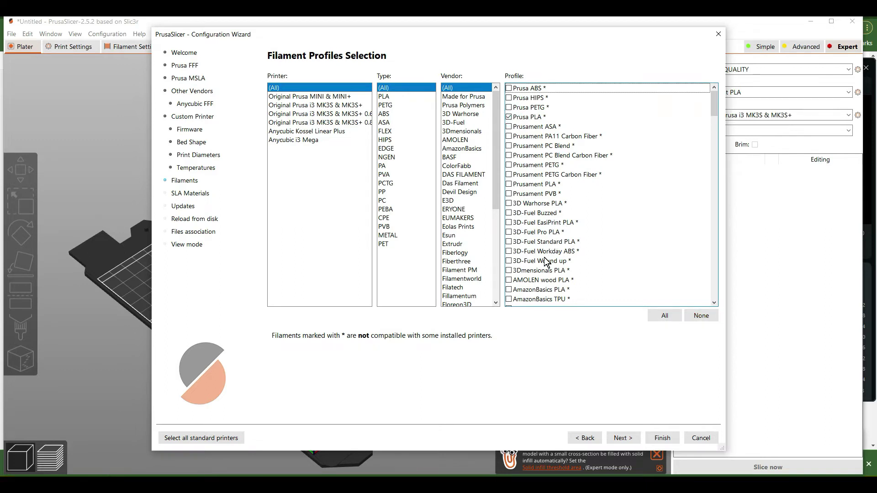
pyautogui.scroll(-4, 546, 264)
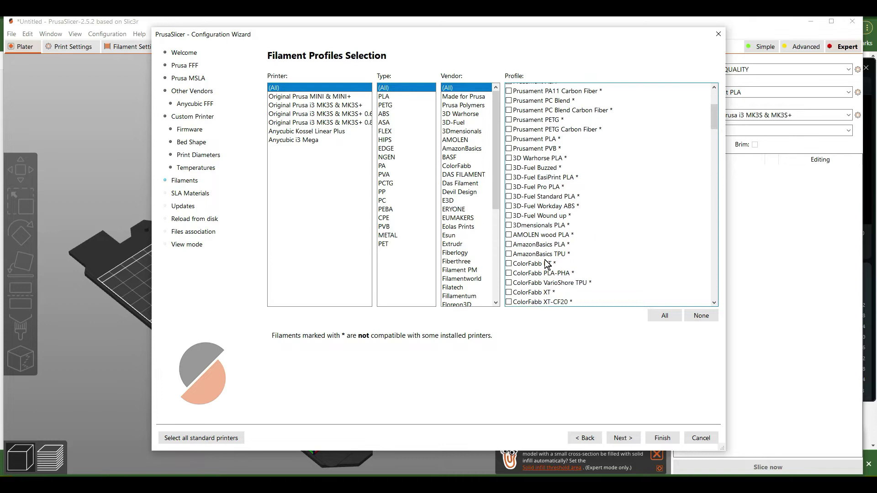
pyautogui.moveTo(711, 121); pyautogui.dragTo(674, 219)
pyautogui.click(509, 165)
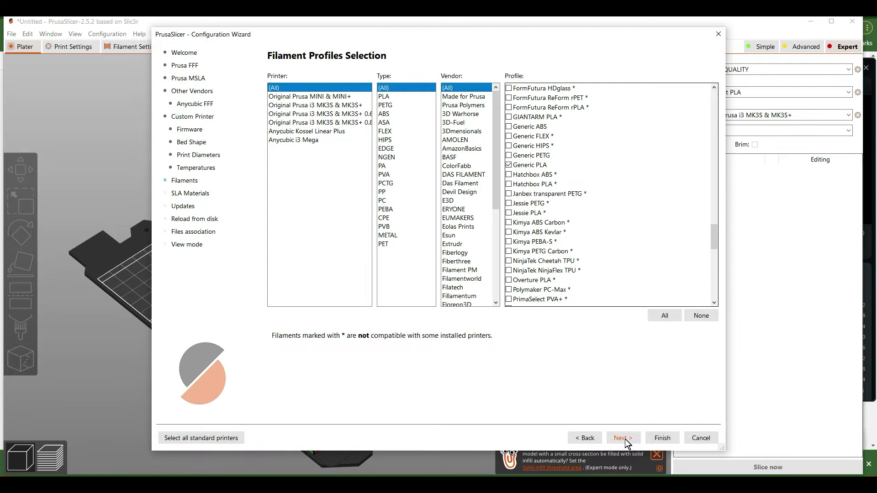
pyautogui.click(625, 439)
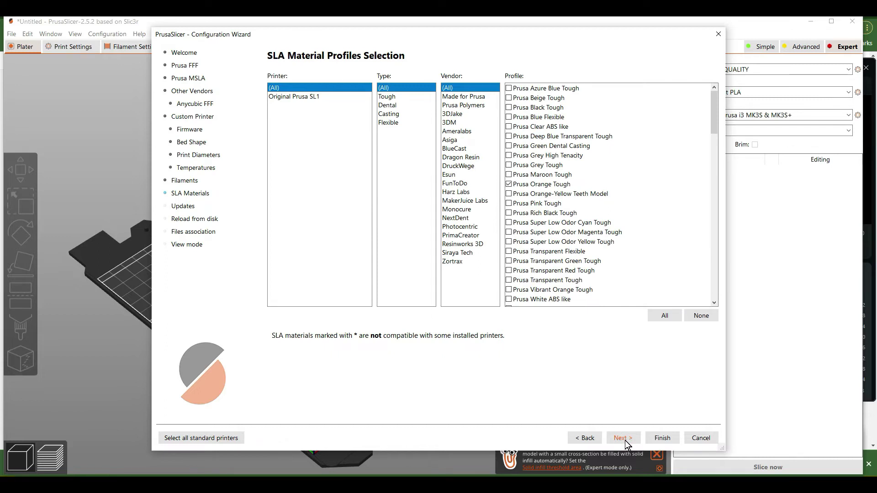
# - Skip SLA materials, keep automatic updates on, and complete the configuration wizard
pyautogui.click(624, 440)
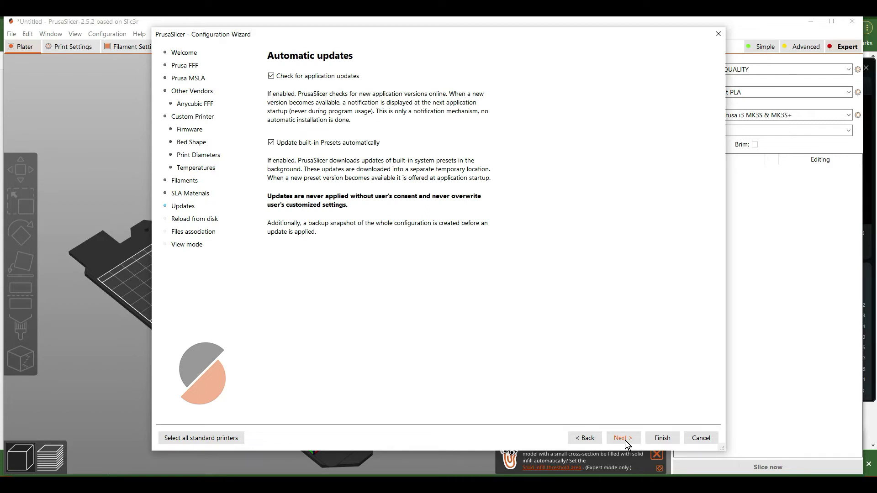
pyautogui.click(625, 439)
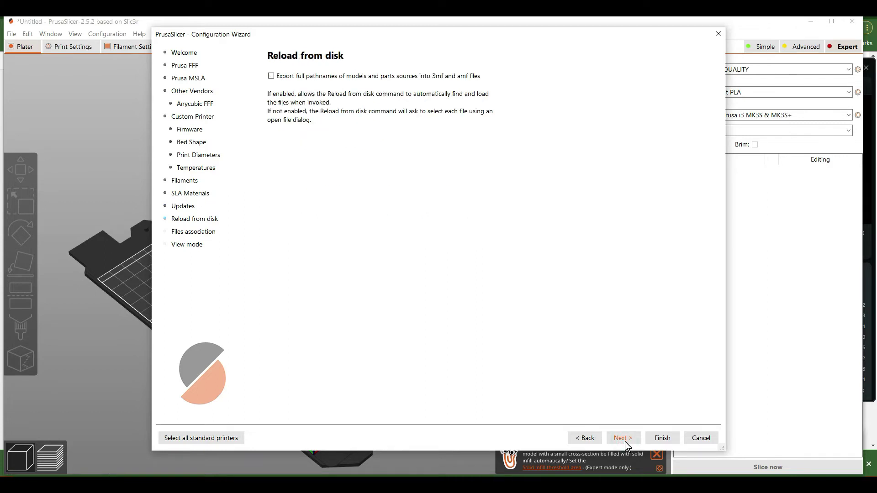
pyautogui.click(662, 437)
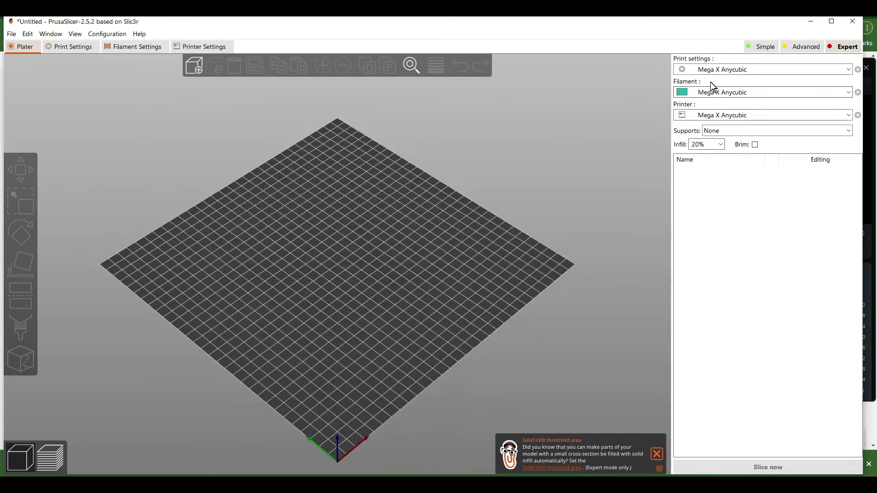
# - Keep Mega X Anycubic as both the print and filament preset
pyautogui.click(717, 72)
pyautogui.click(728, 114)
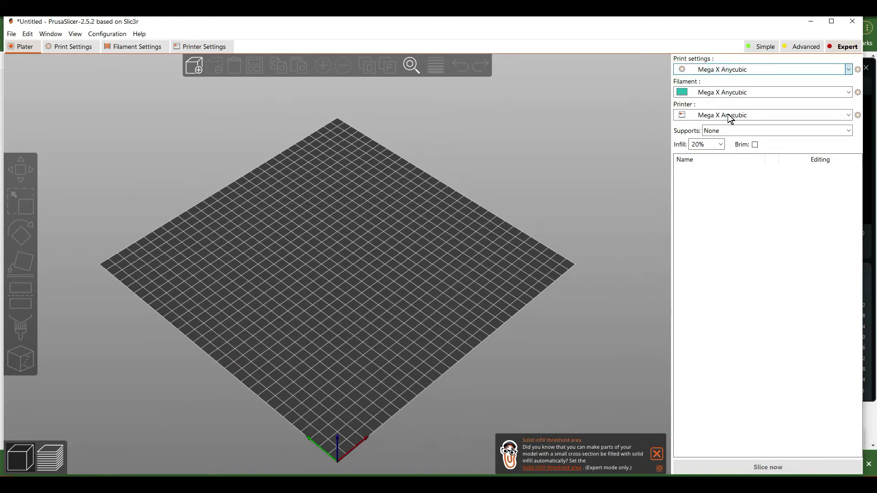
pyautogui.click(755, 94)
pyautogui.click(755, 94)
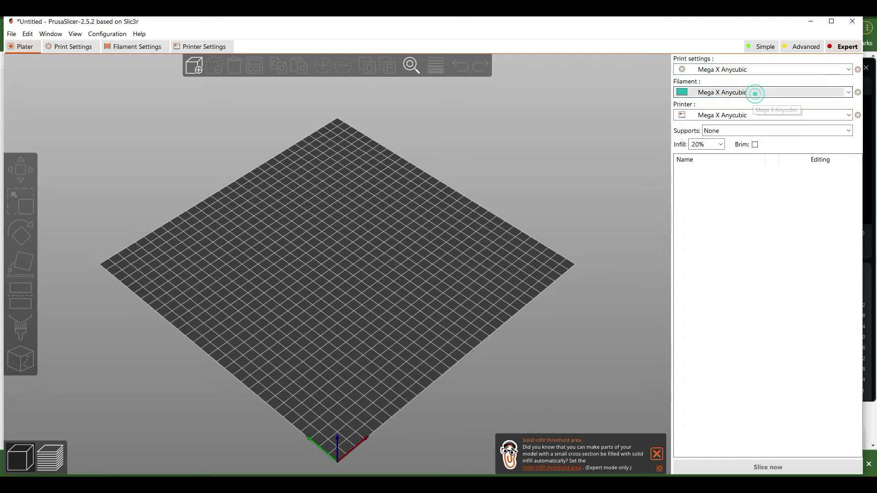
# - Set the printer's max print height to 305 and confirm the 300 × 300 bed shape
pyautogui.click(59, 48)
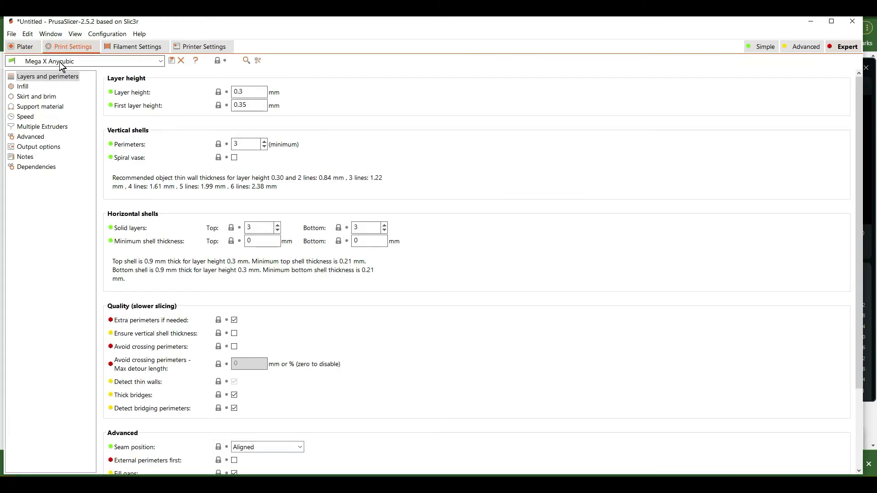
pyautogui.click(204, 43)
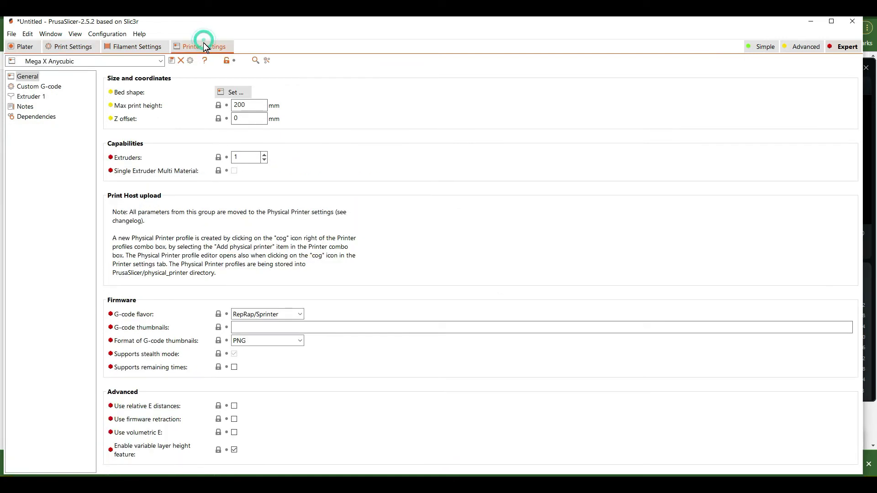
pyautogui.doubleClick(239, 105)
pyautogui.write('305')
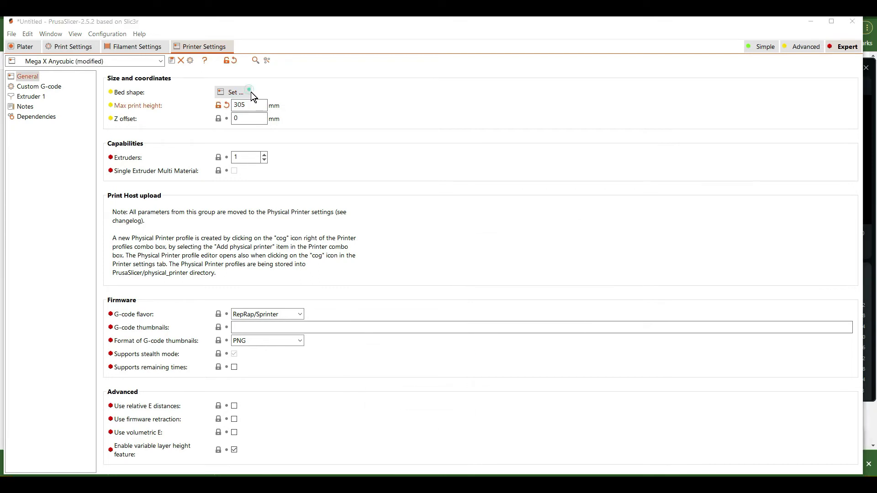
pyautogui.click(251, 92)
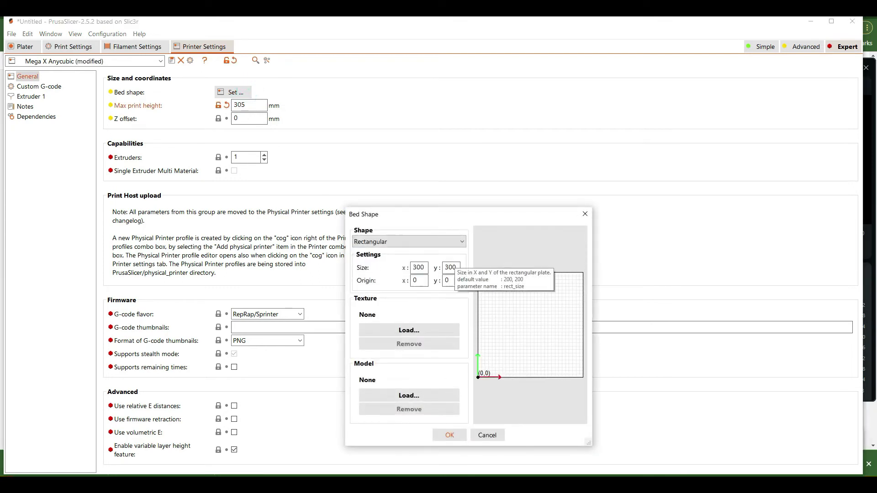
pyautogui.click(448, 435)
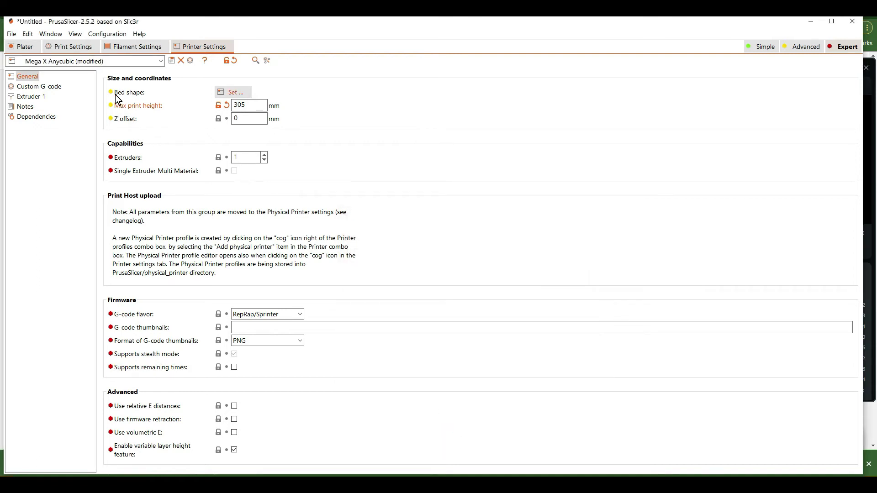
# - Review the filament and print settings, then go back to the build plate
pyautogui.click(130, 50)
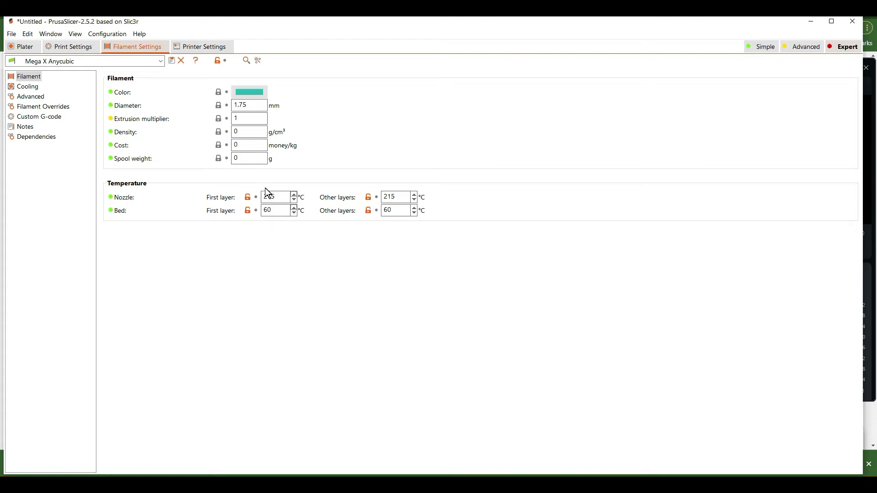
pyautogui.click(69, 44)
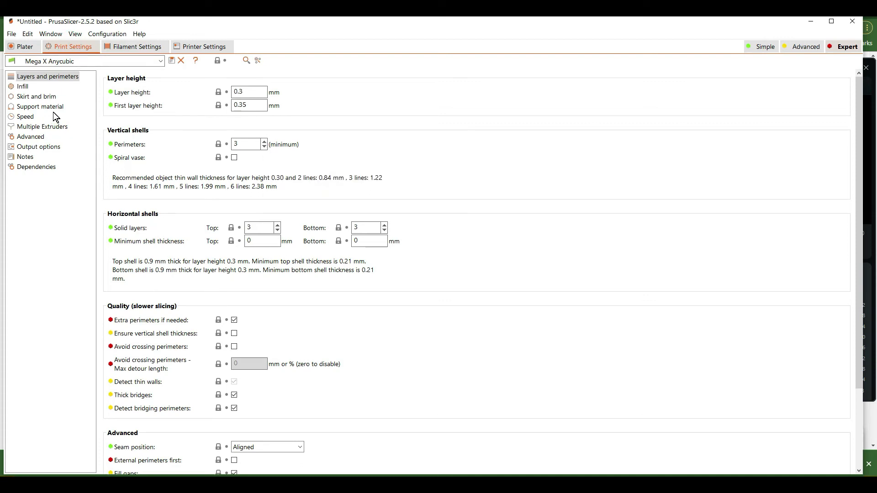
pyautogui.click(26, 46)
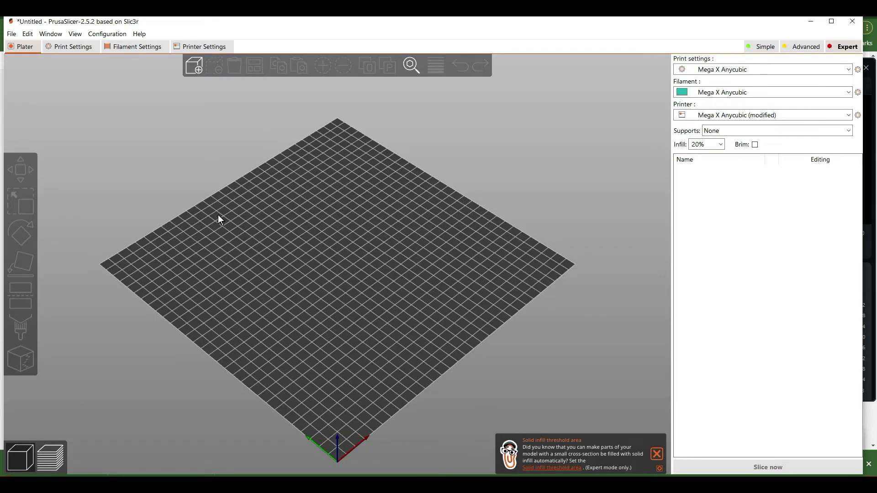
pyautogui.click(194, 65)
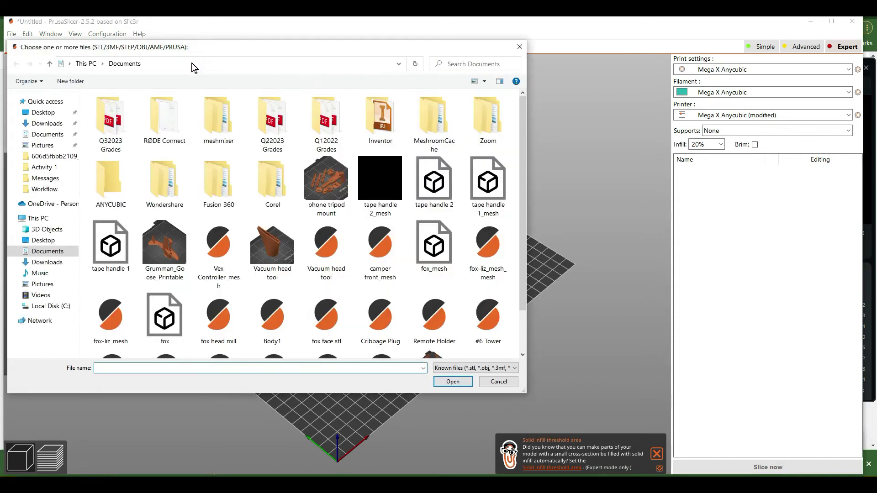
# - Load fox.stl from the Downloads Low_Poly_Fox_937740 files folder onto the plate
pyautogui.click(46, 263)
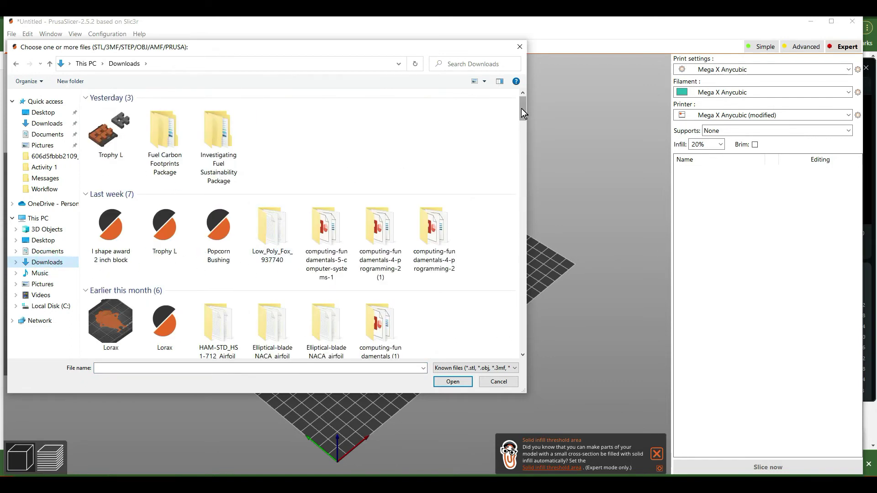
pyautogui.moveTo(521, 108); pyautogui.dragTo(517, 120)
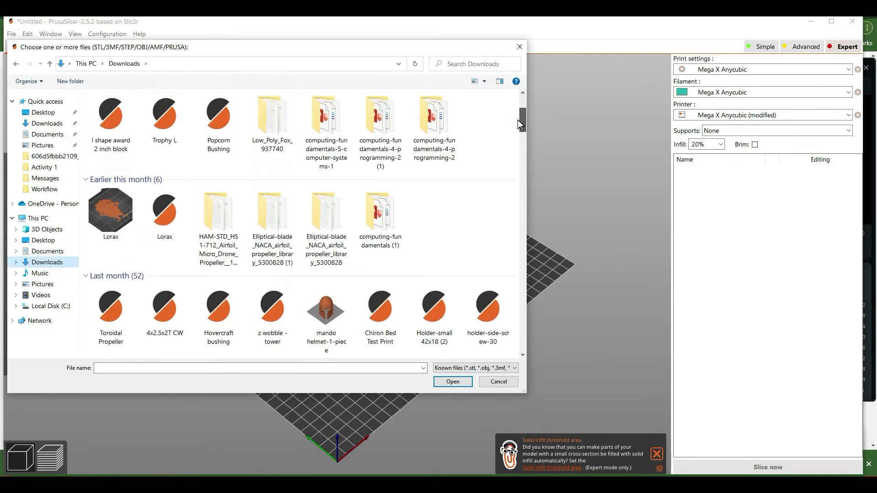
pyautogui.doubleClick(287, 147)
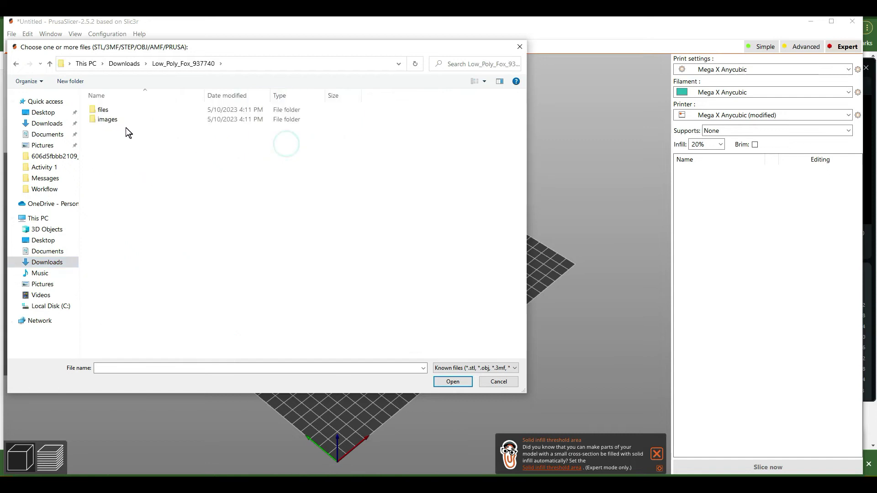
pyautogui.doubleClick(113, 112)
pyautogui.doubleClick(119, 111)
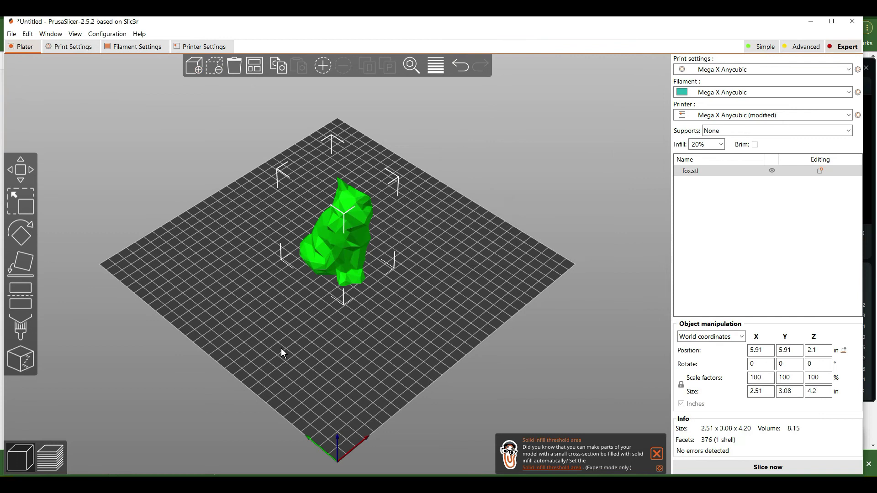
pyautogui.moveTo(300, 364); pyautogui.dragTo(322, 357)
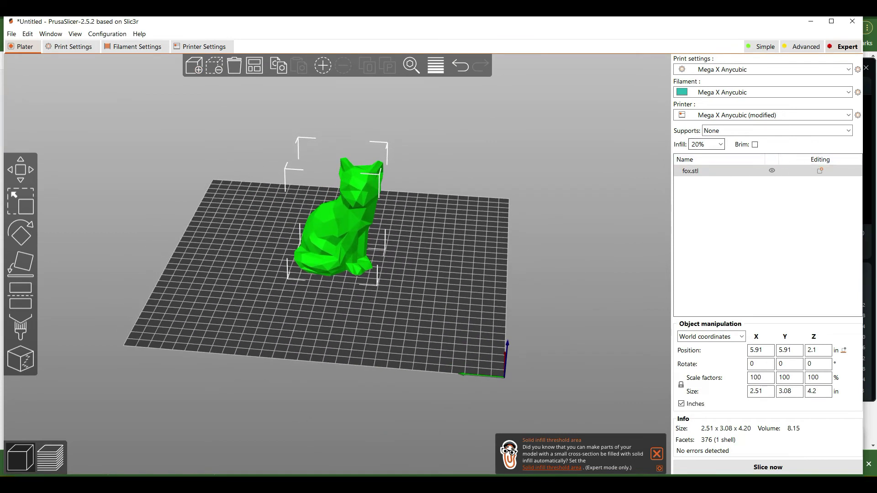
# - Set infill density to 10% and supports to Everywhere
pyautogui.click(723, 144)
pyautogui.click(713, 168)
pyautogui.click(729, 198)
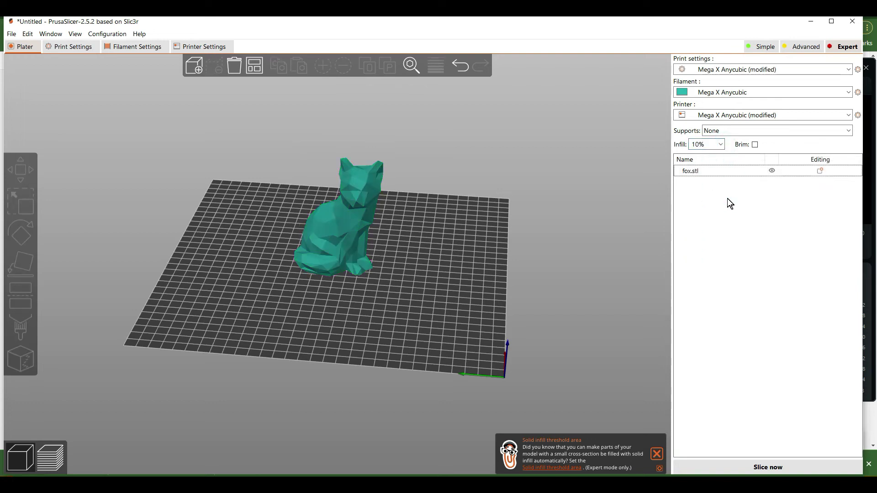
pyautogui.click(752, 133)
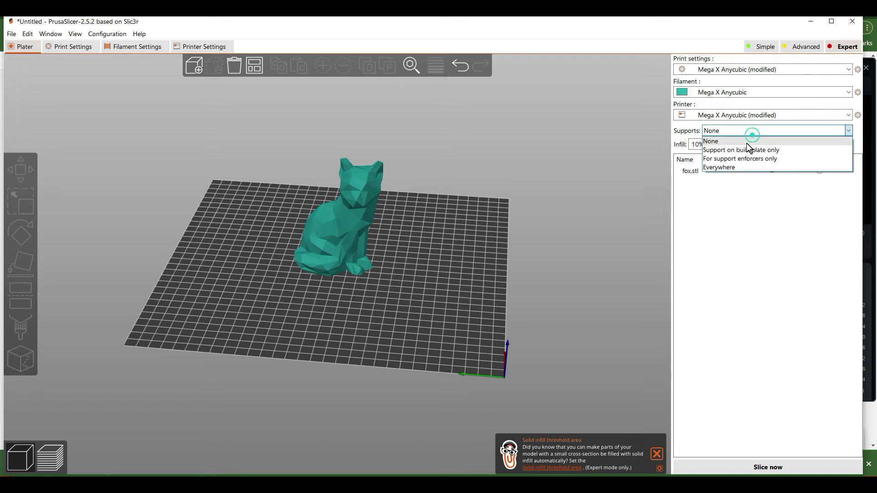
pyautogui.click(744, 167)
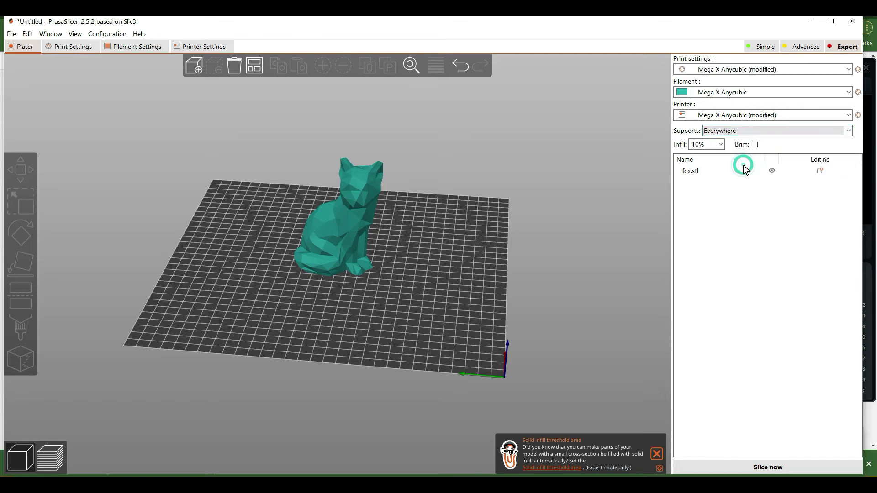
# - Slice the fox, inspect the supports in the preview, and return to the 3D view
pyautogui.click(763, 467)
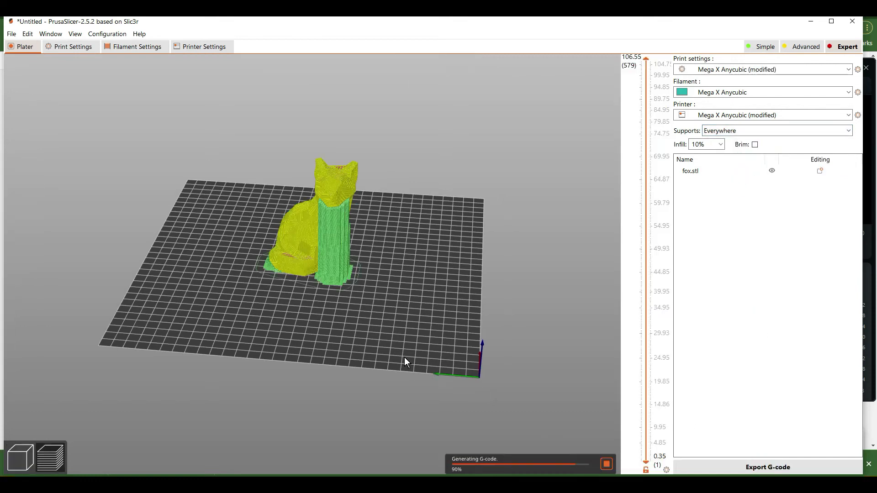
pyautogui.moveTo(375, 348); pyautogui.dragTo(401, 344)
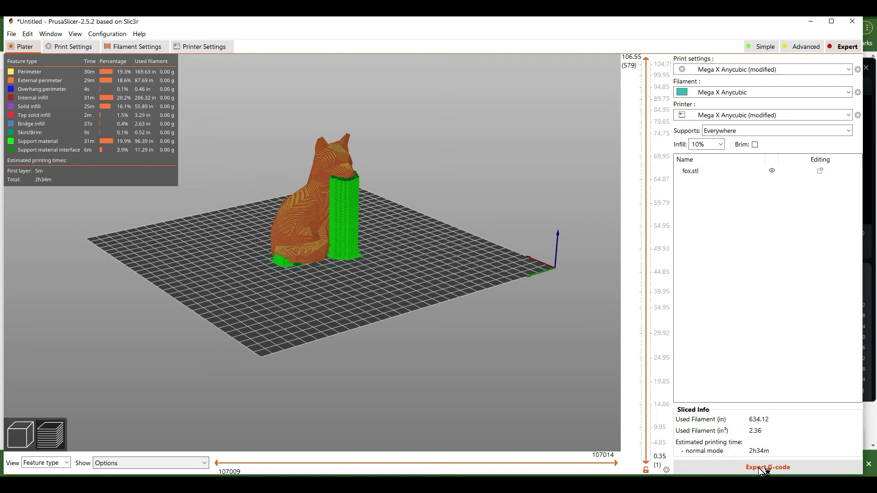
pyautogui.click(29, 432)
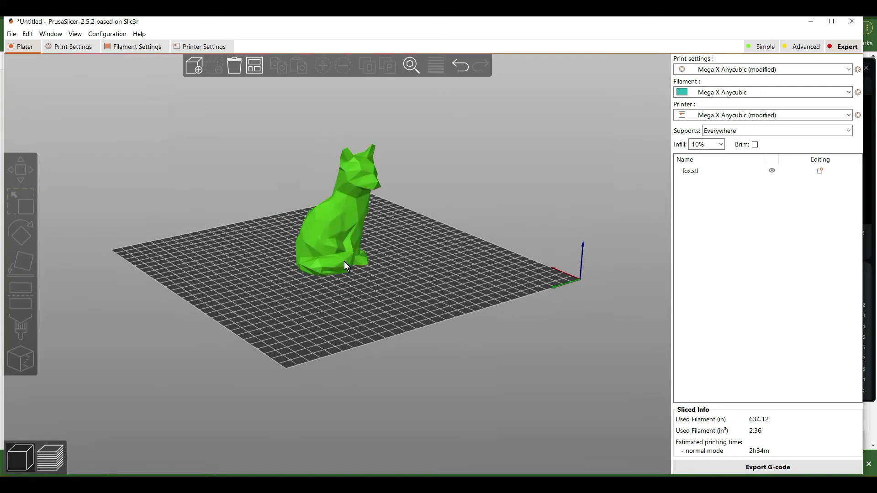
# - Copy the fox, paste three more copies, and arrange all four on the bed
pyautogui.click(338, 264)
pyautogui.moveTo(479, 216); pyautogui.dragTo(473, 224)
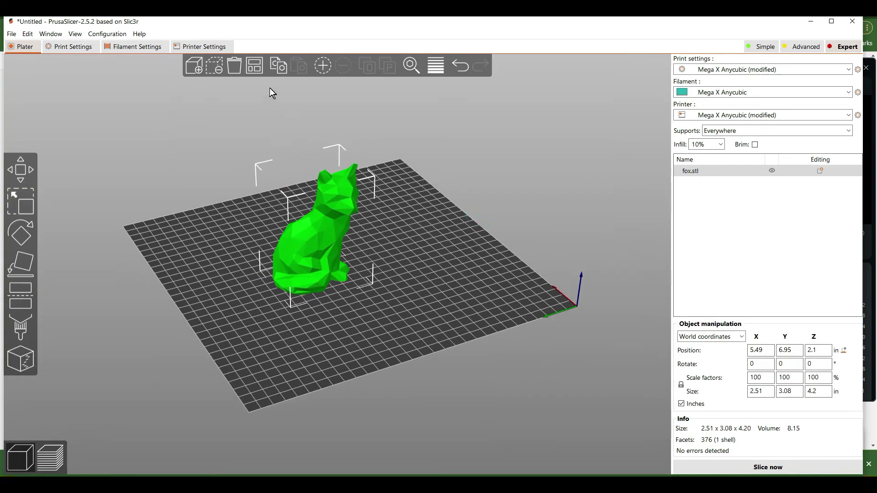
pyautogui.click(276, 65)
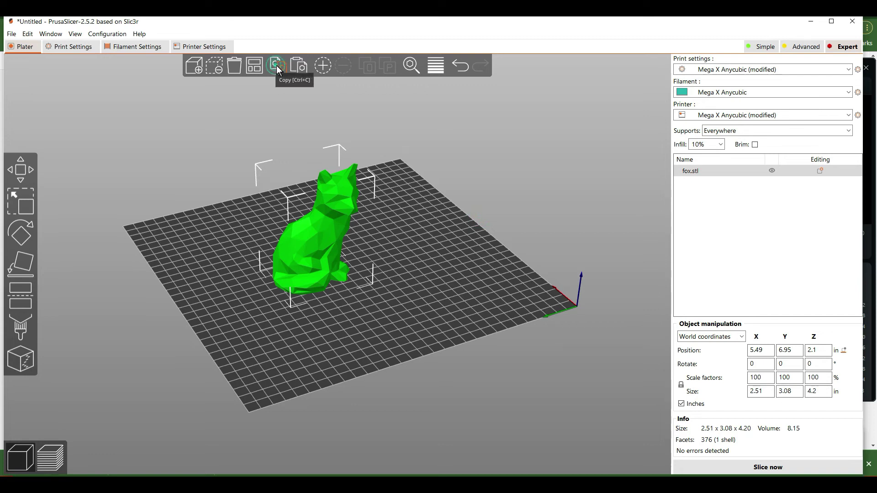
pyautogui.click(300, 71)
pyautogui.click(302, 70)
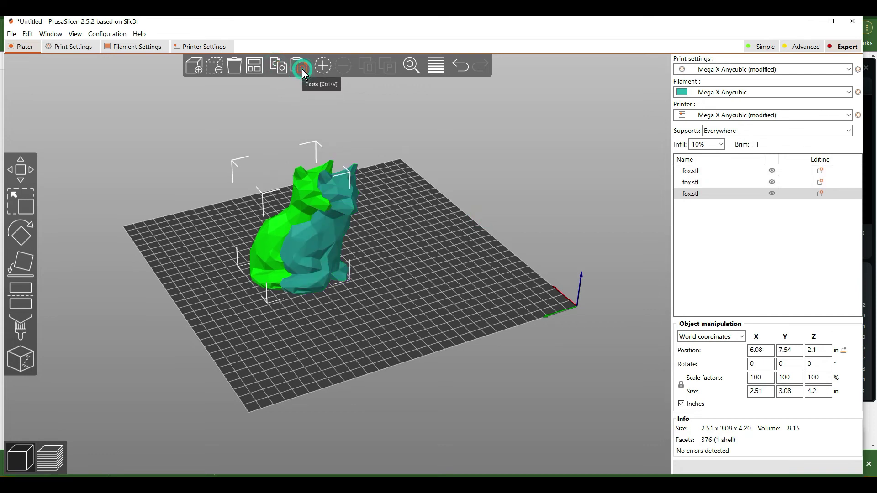
pyautogui.click(302, 70)
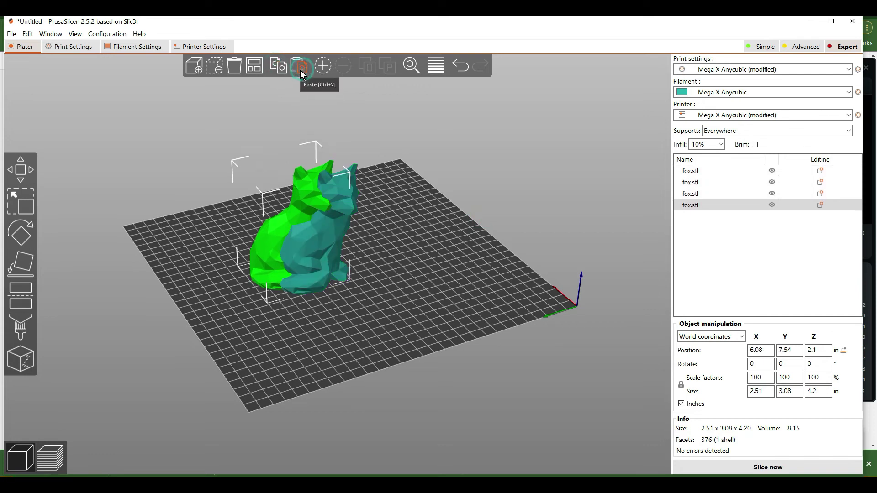
pyautogui.click(254, 67)
pyautogui.moveTo(308, 368); pyautogui.dragTo(275, 381)
# - Try Place on Face on a fox, restore it upright, then slice the four foxes
pyautogui.click(20, 261)
pyautogui.moveTo(316, 313); pyautogui.dragTo(346, 240)
pyautogui.click(399, 234)
pyautogui.click(343, 235)
pyautogui.moveTo(354, 318); pyautogui.dragTo(341, 320)
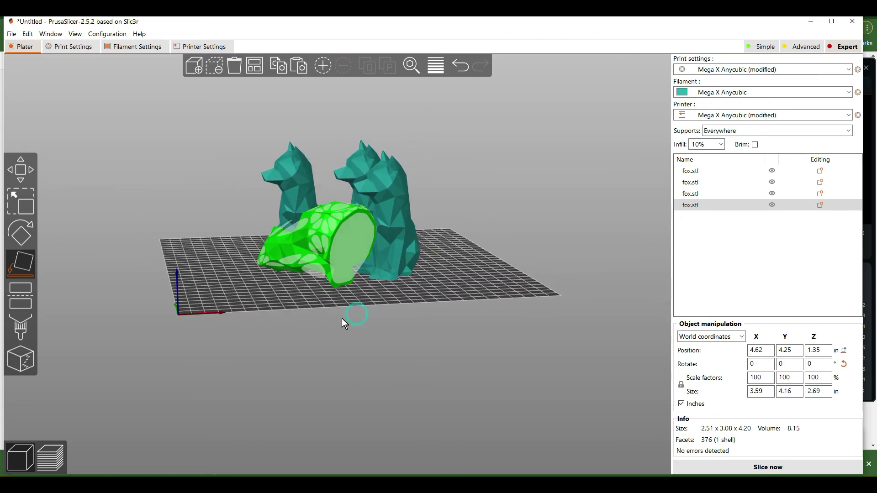
pyautogui.click(343, 256)
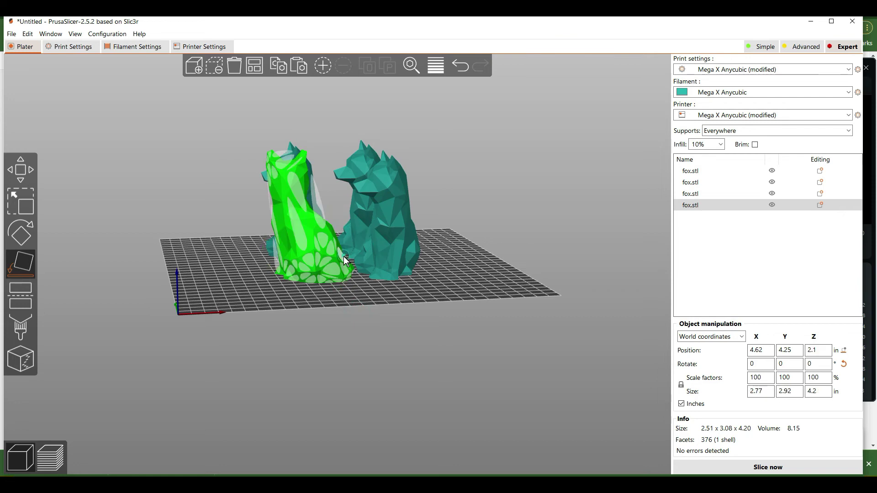
pyautogui.moveTo(215, 317); pyautogui.dragTo(242, 306)
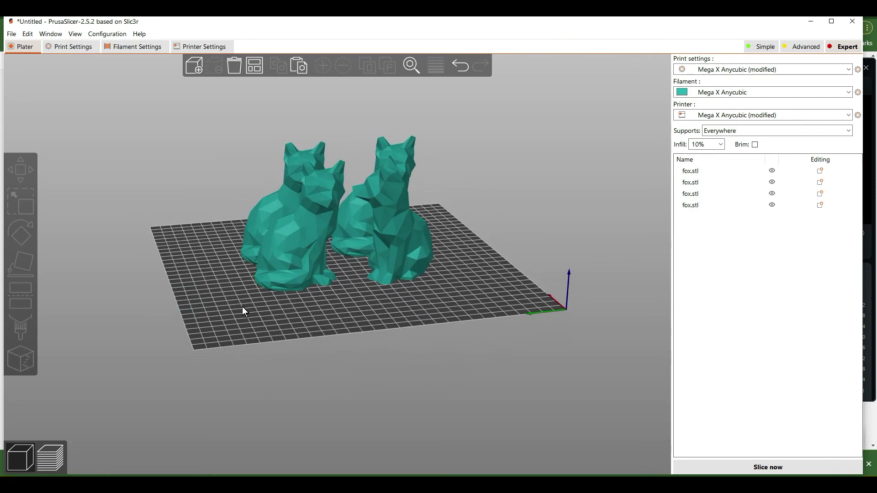
pyautogui.click(296, 267)
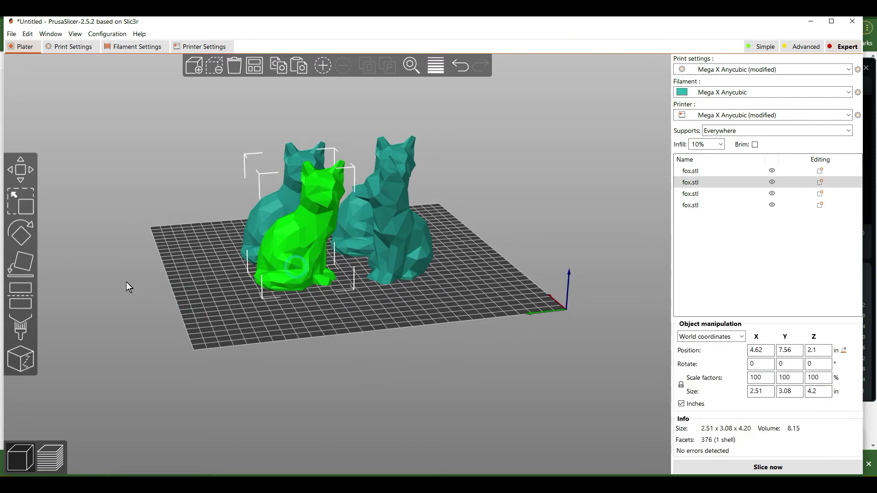
pyautogui.click(101, 371)
pyautogui.click(765, 464)
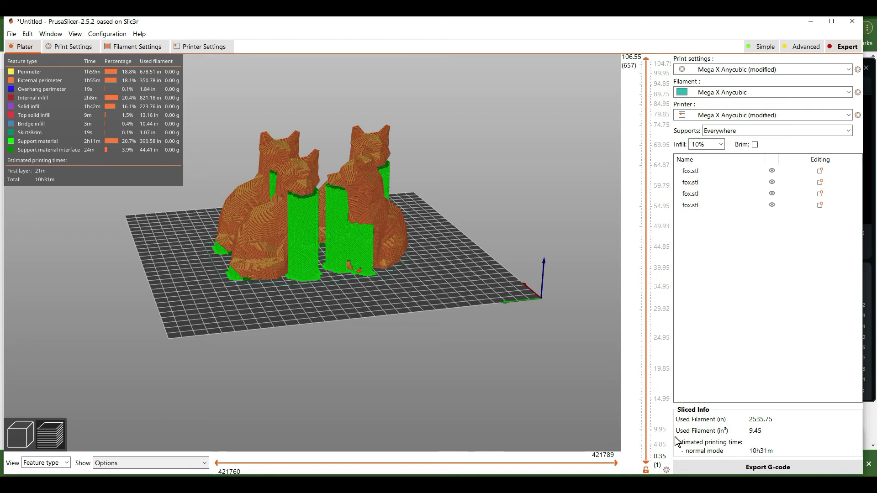
# - Export the G-code as fox.gcode to USB Drive (D:) and eject the drive
pyautogui.click(764, 469)
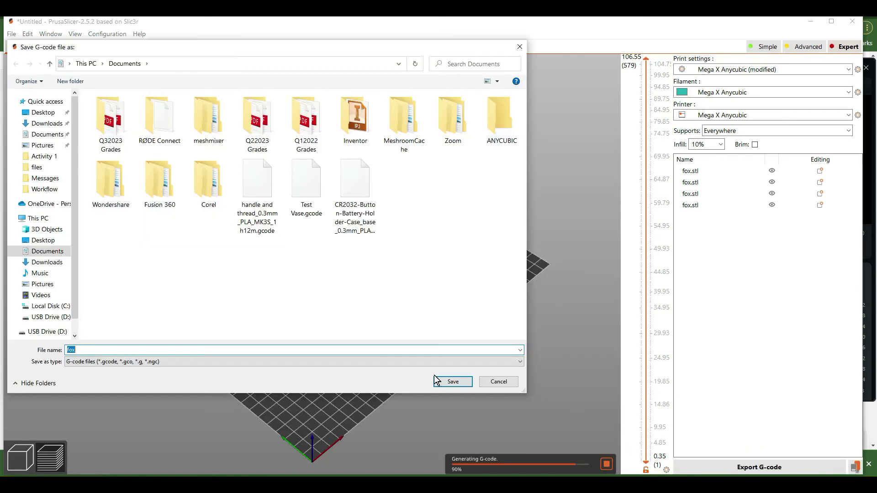
pyautogui.click(46, 334)
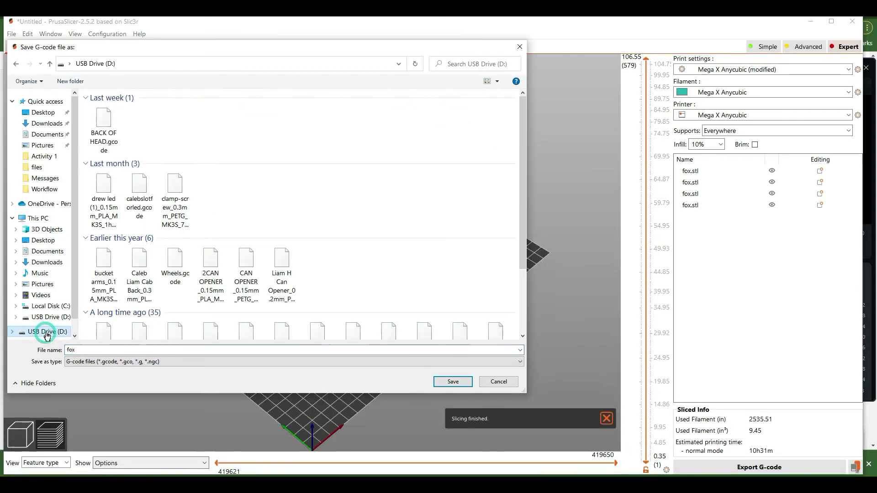
pyautogui.click(446, 378)
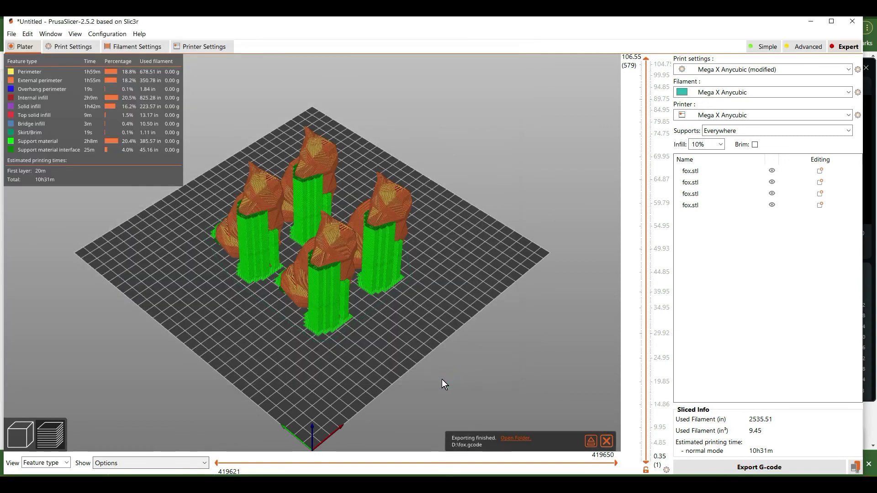
pyautogui.click(591, 441)
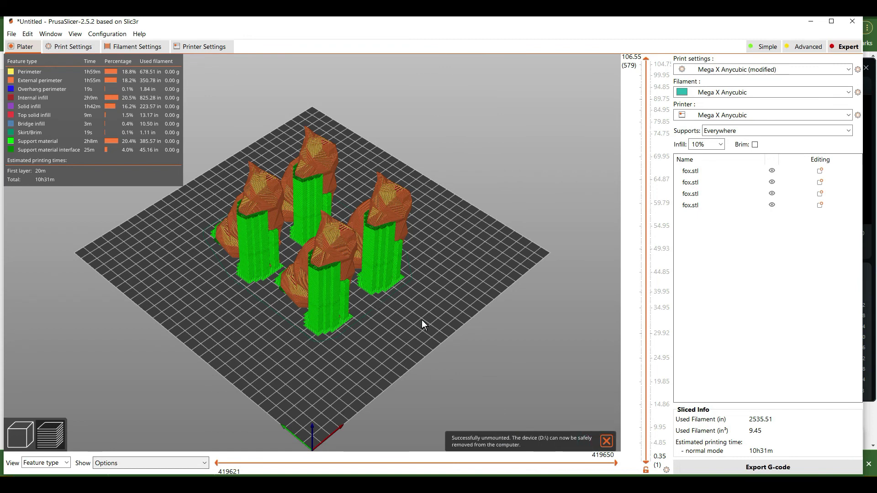
pyautogui.moveTo(365, 337); pyautogui.dragTo(376, 329)
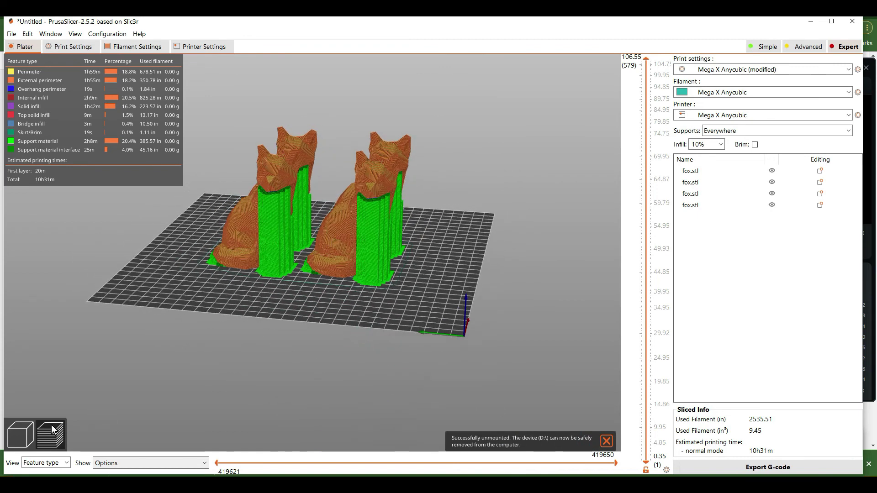
pyautogui.click(19, 434)
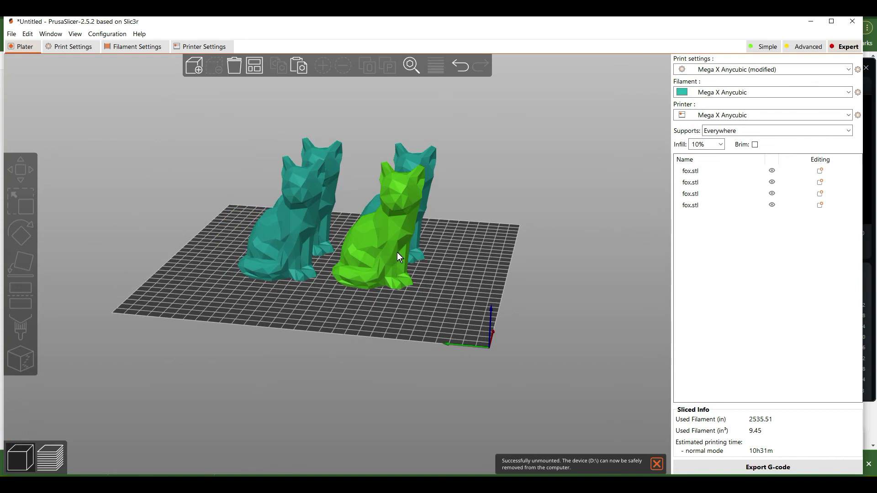
# - Delete three of the four foxes from the bed
pyautogui.moveTo(389, 252); pyautogui.dragTo(420, 305)
pyautogui.click(284, 286)
pyautogui.press('Delete')
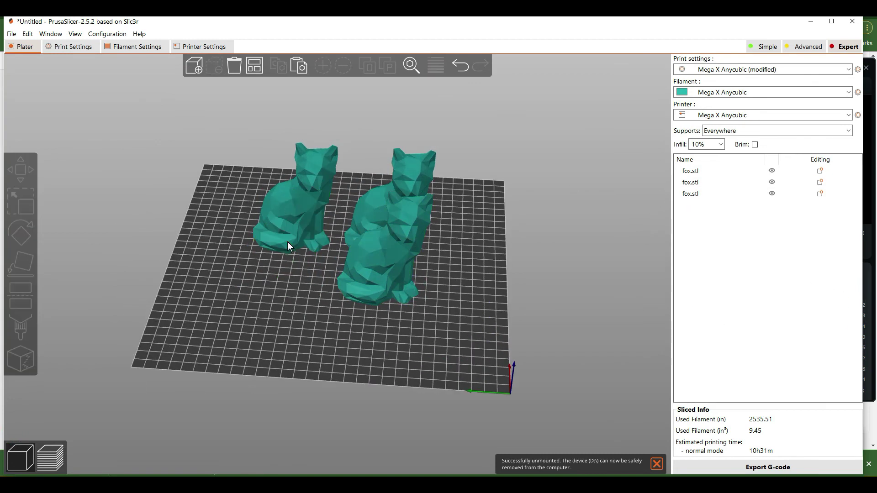
pyautogui.click(287, 255)
pyautogui.press('Delete')
pyautogui.click(406, 186)
pyautogui.press('Delete')
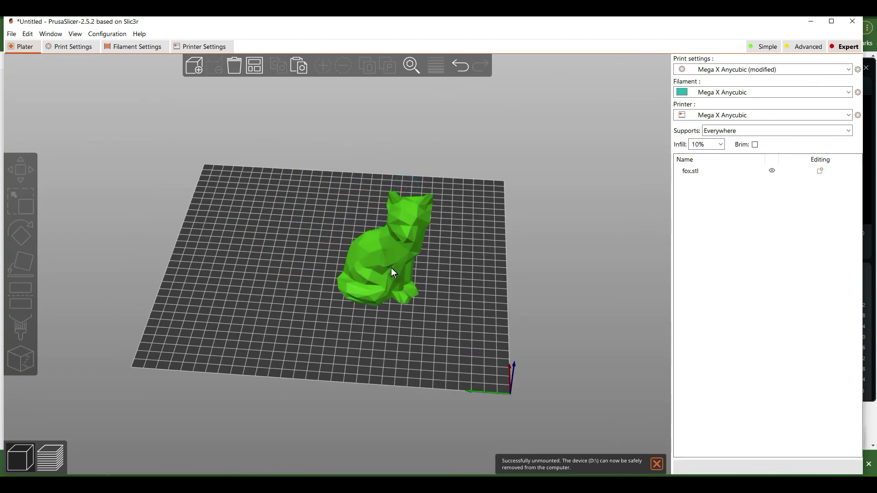
# - Scale the remaining fox to 50%
pyautogui.click(391, 268)
pyautogui.click(758, 377)
pyautogui.write('50')
pyautogui.press('Return')
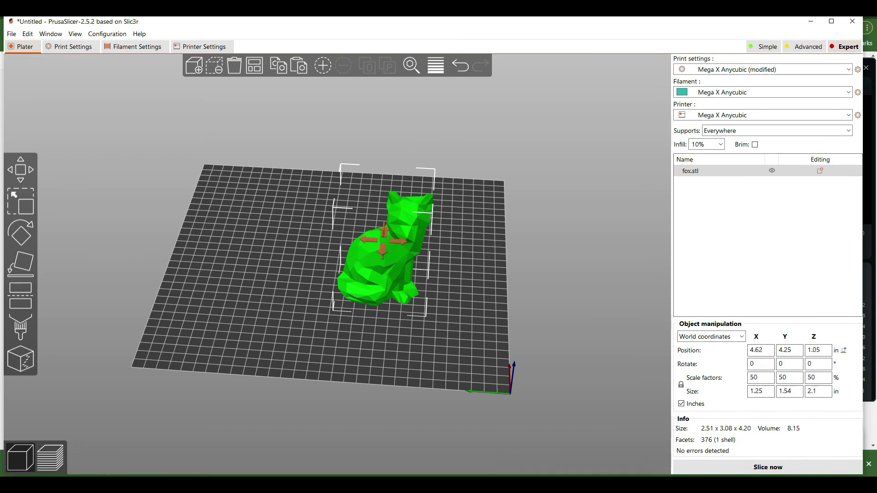
# - Paste five copies of the half-scale fox and arrange all six in two rows
pyautogui.click(283, 68)
pyautogui.click(300, 69)
pyautogui.click(302, 68)
pyautogui.click(303, 70)
pyautogui.click(301, 68)
pyautogui.click(254, 69)
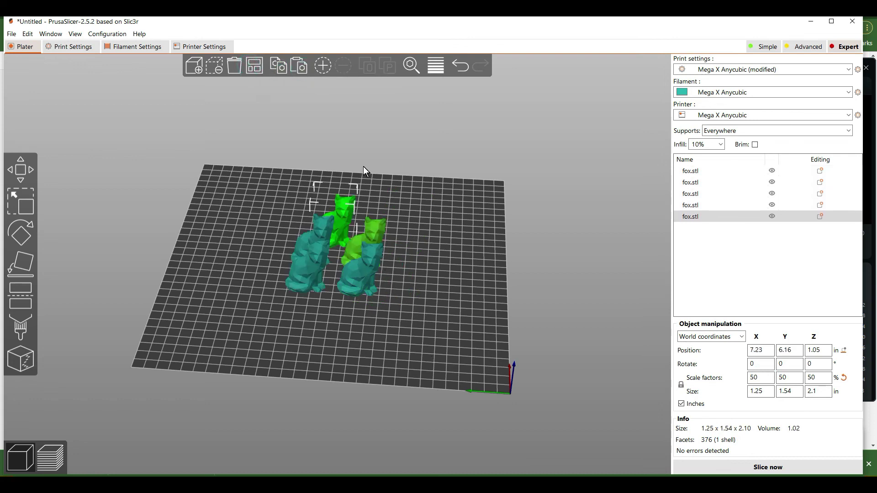
pyautogui.click(301, 66)
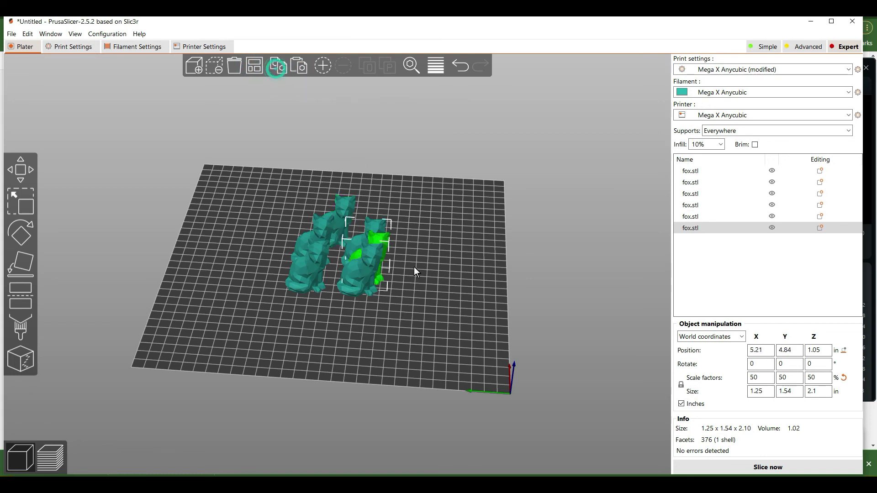
pyautogui.click(260, 69)
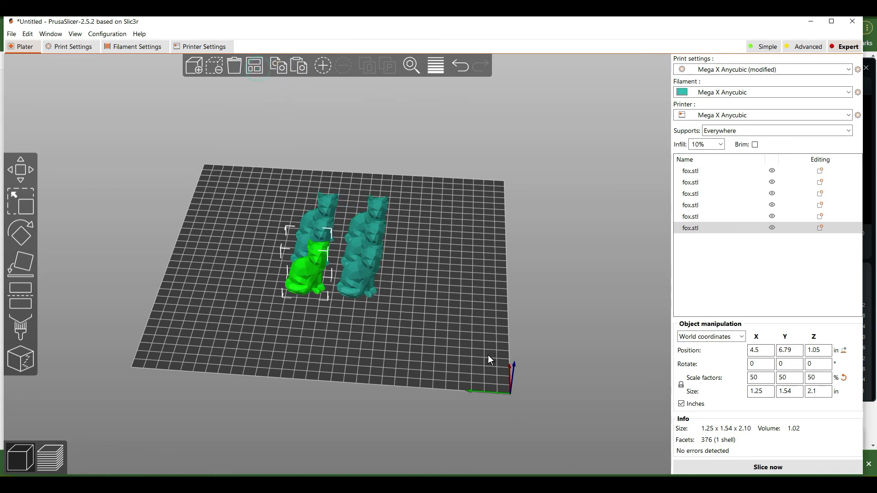
pyautogui.click(777, 465)
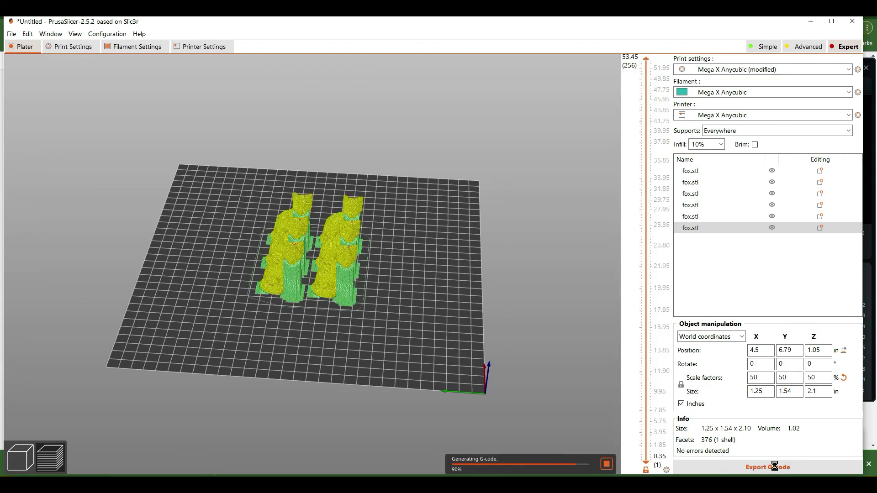
# - Export the six-fox G-code to USB Drive (D:) as 'fox 6x small'
pyautogui.click(775, 468)
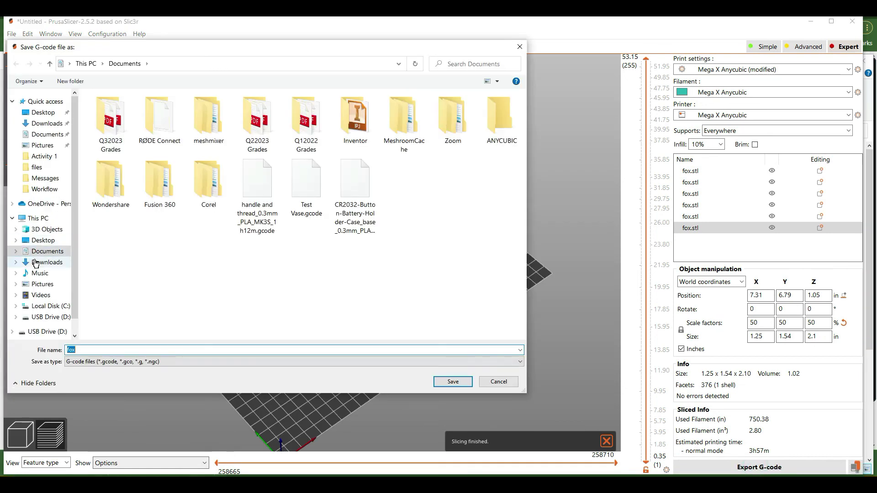
pyautogui.click(45, 319)
pyautogui.click(86, 350)
pyautogui.write('6x small')
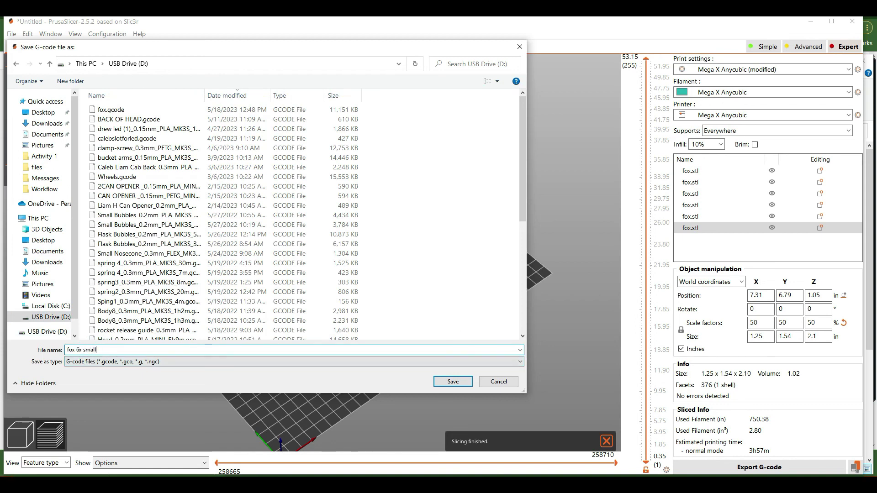
pyautogui.click(453, 383)
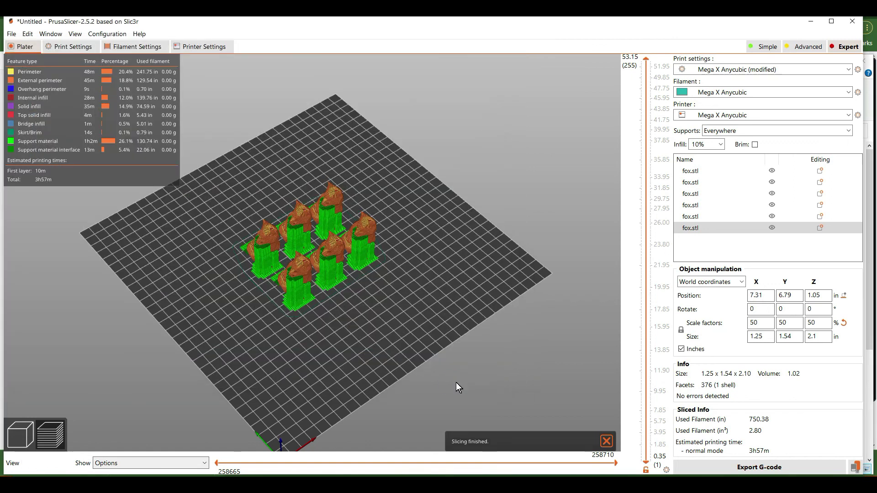